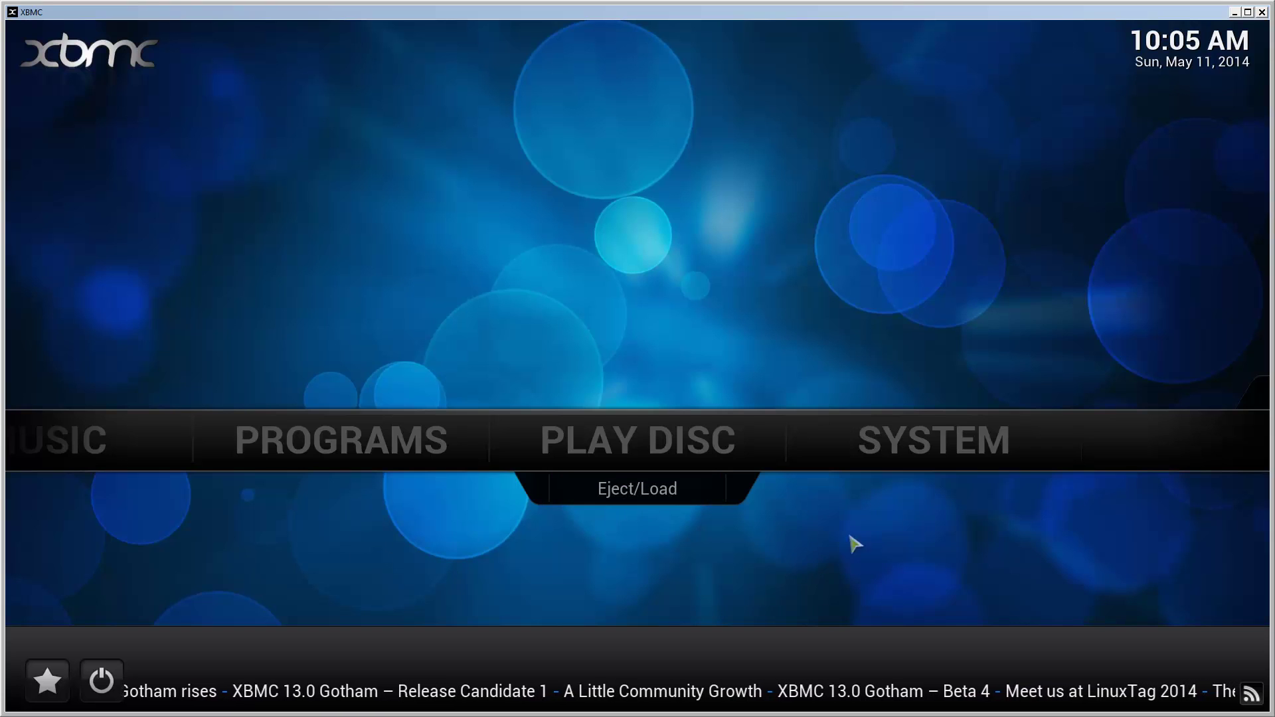
Step: View the XBMC 13.0 system information summary, then close it back to home
mouse_move(933, 441)
left_click(926, 489)
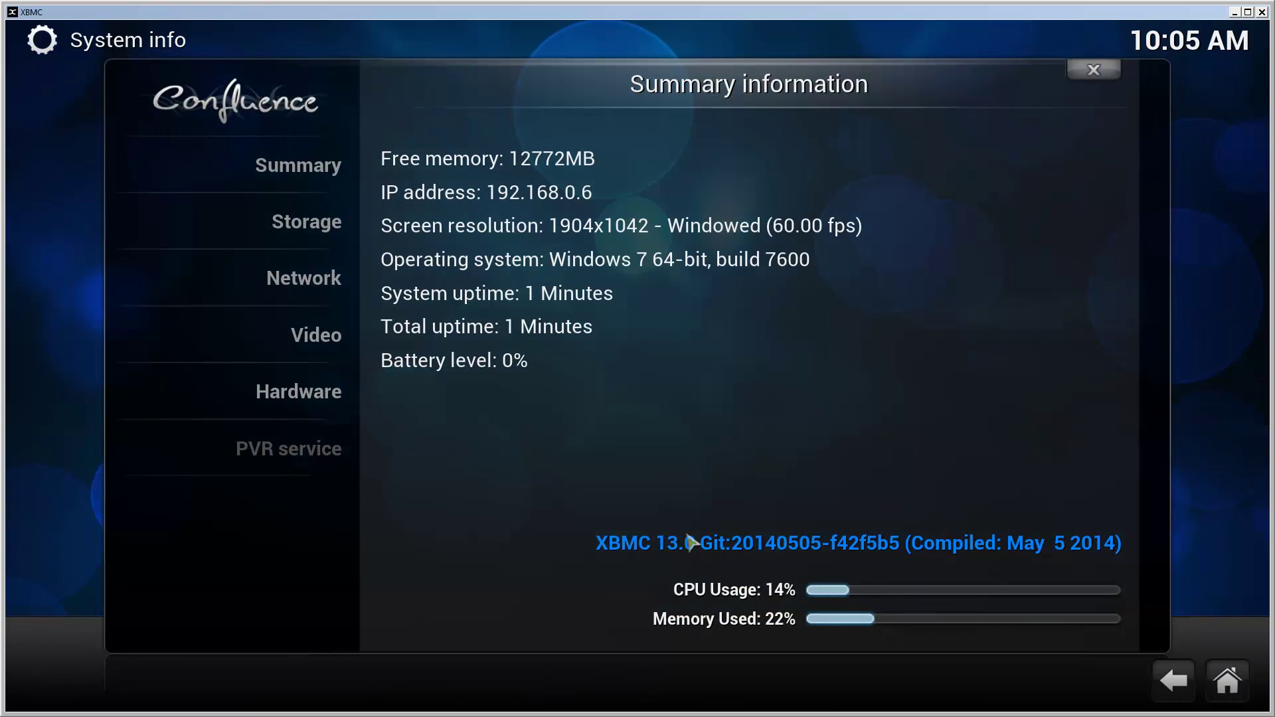
left_click(1098, 71)
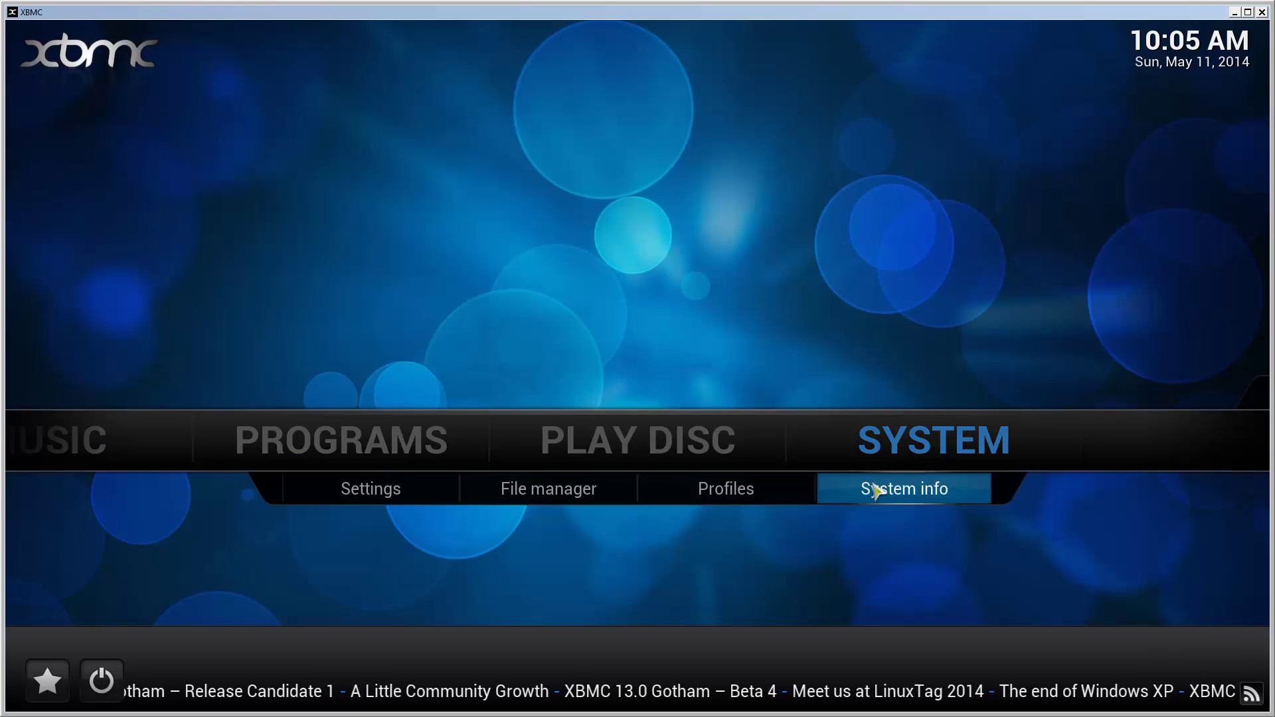
left_click(599, 498)
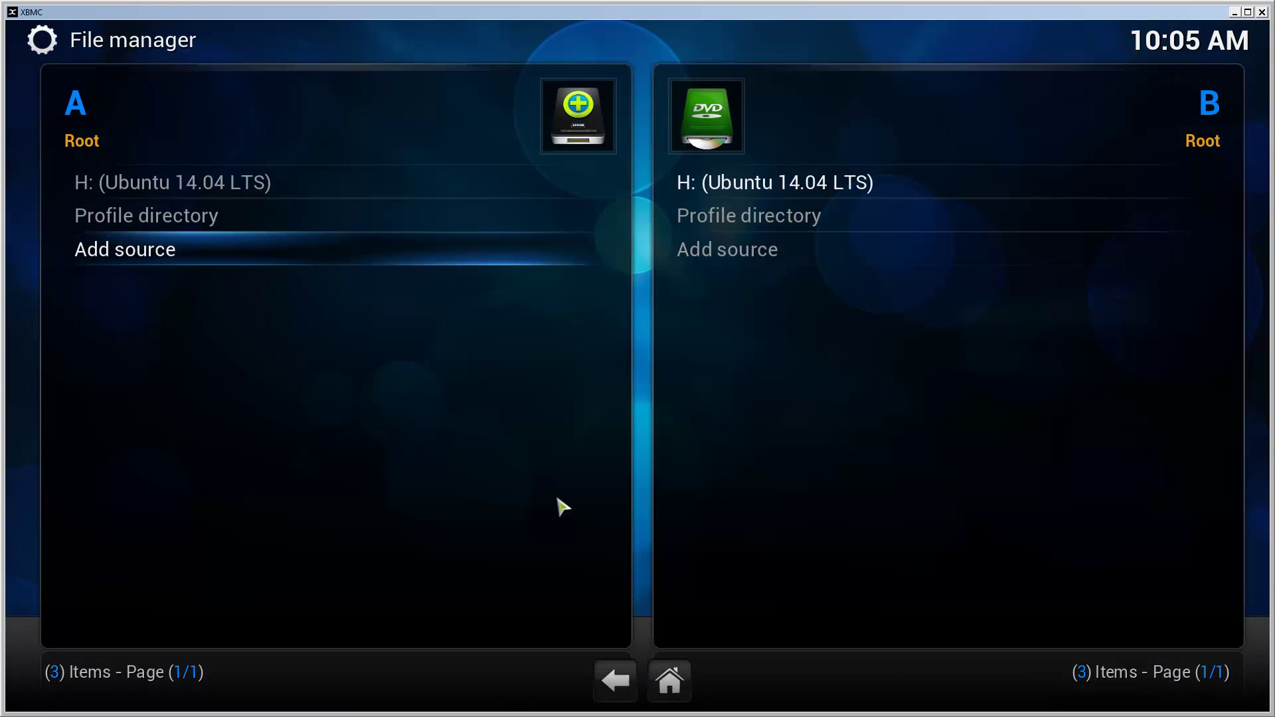
left_click(183, 259)
left_click(396, 240)
type("h")
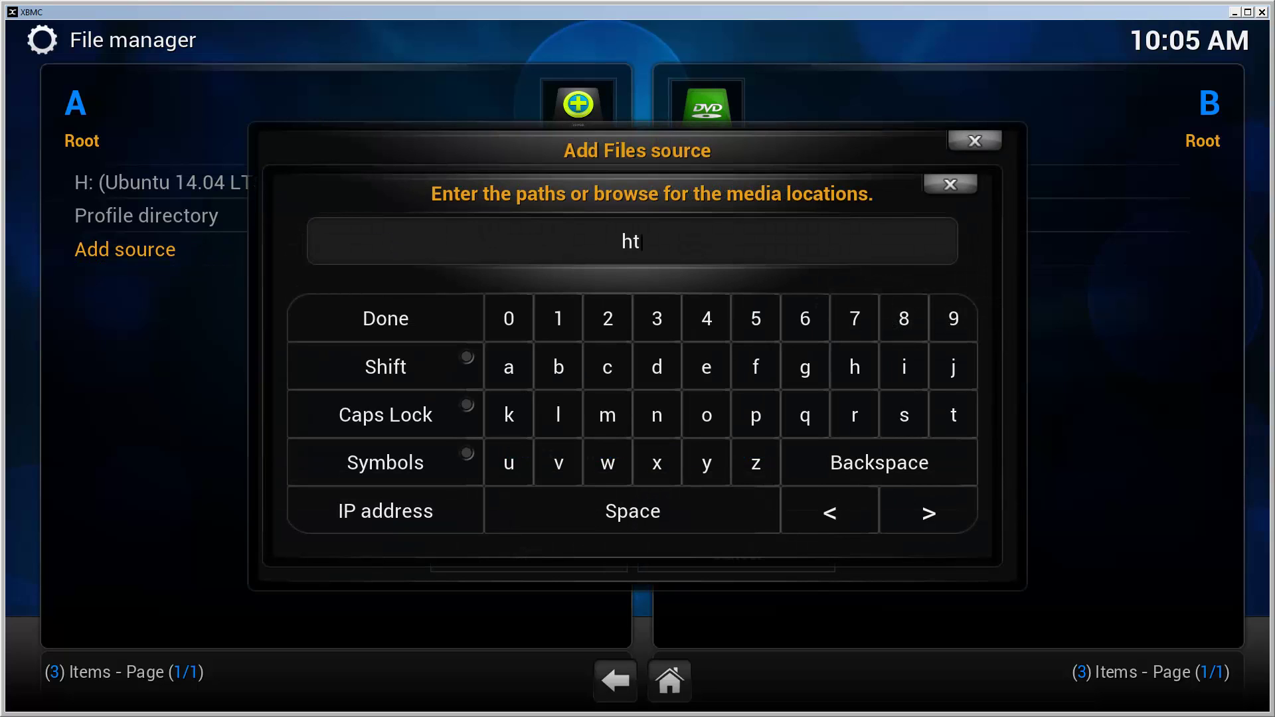
type("tp://")
type("srp.nu")
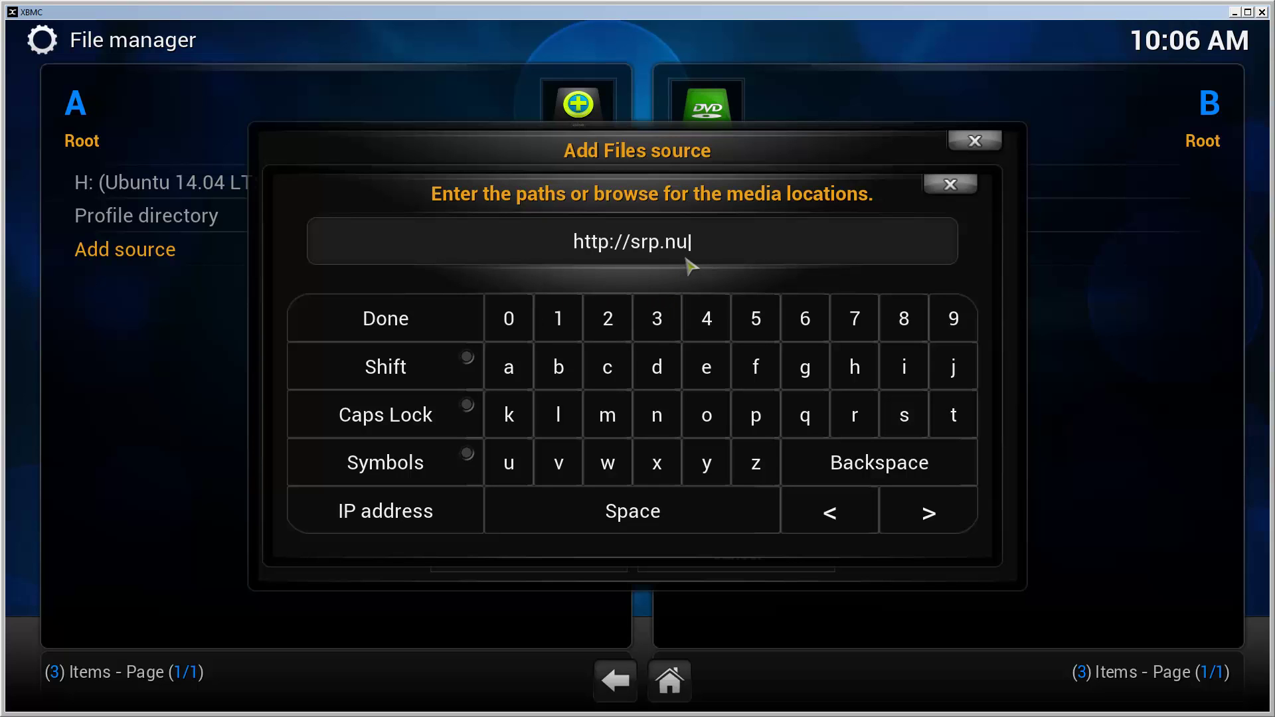
left_click(385, 318)
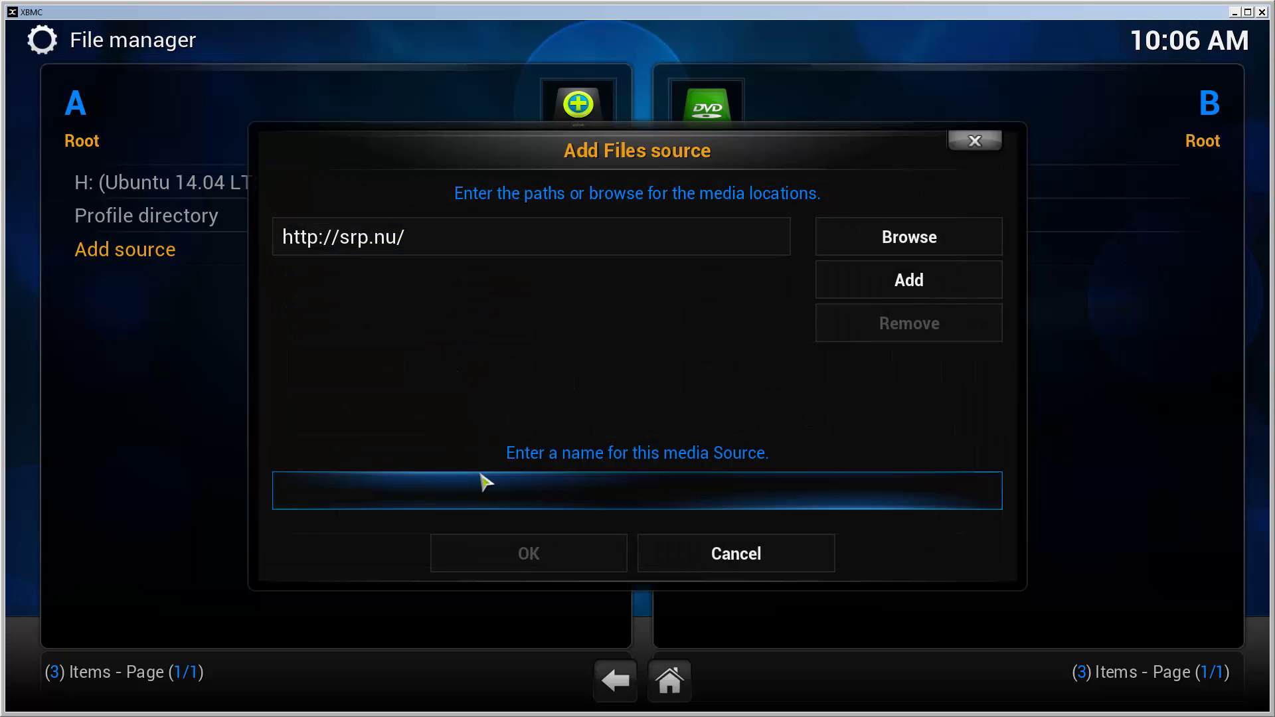
left_click(533, 490)
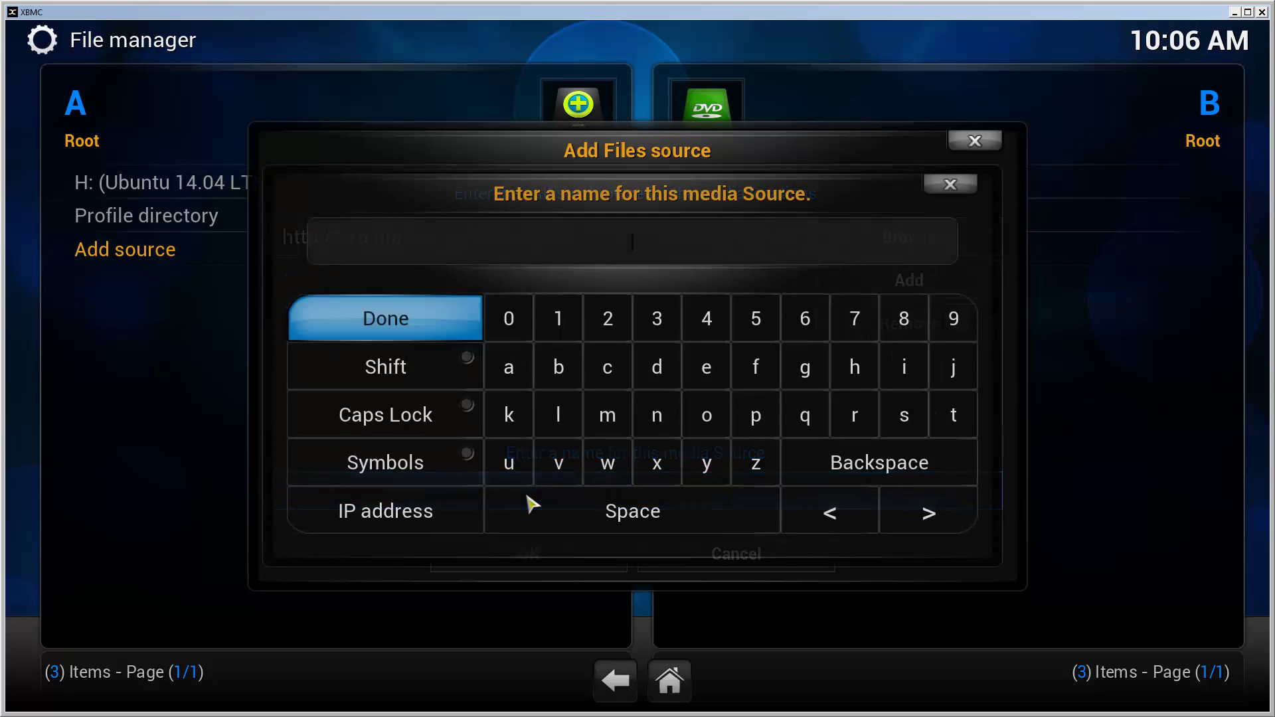
type(".superrepo")
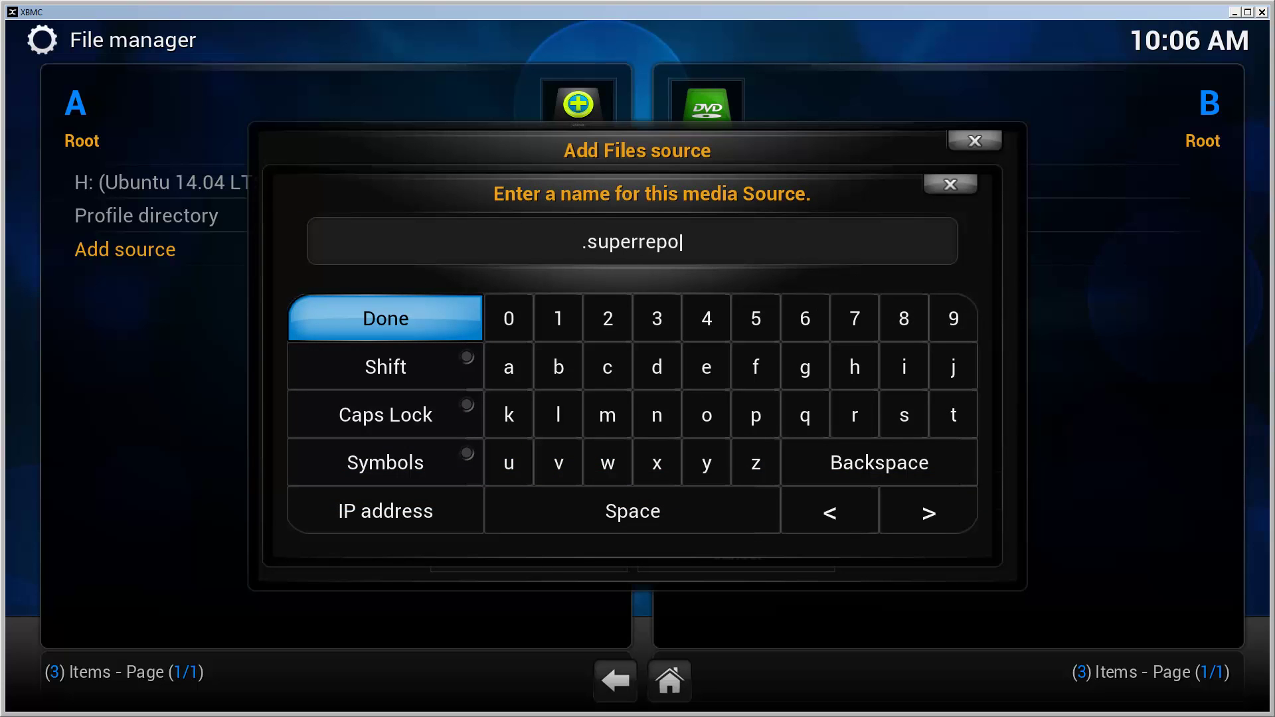
key("Return")
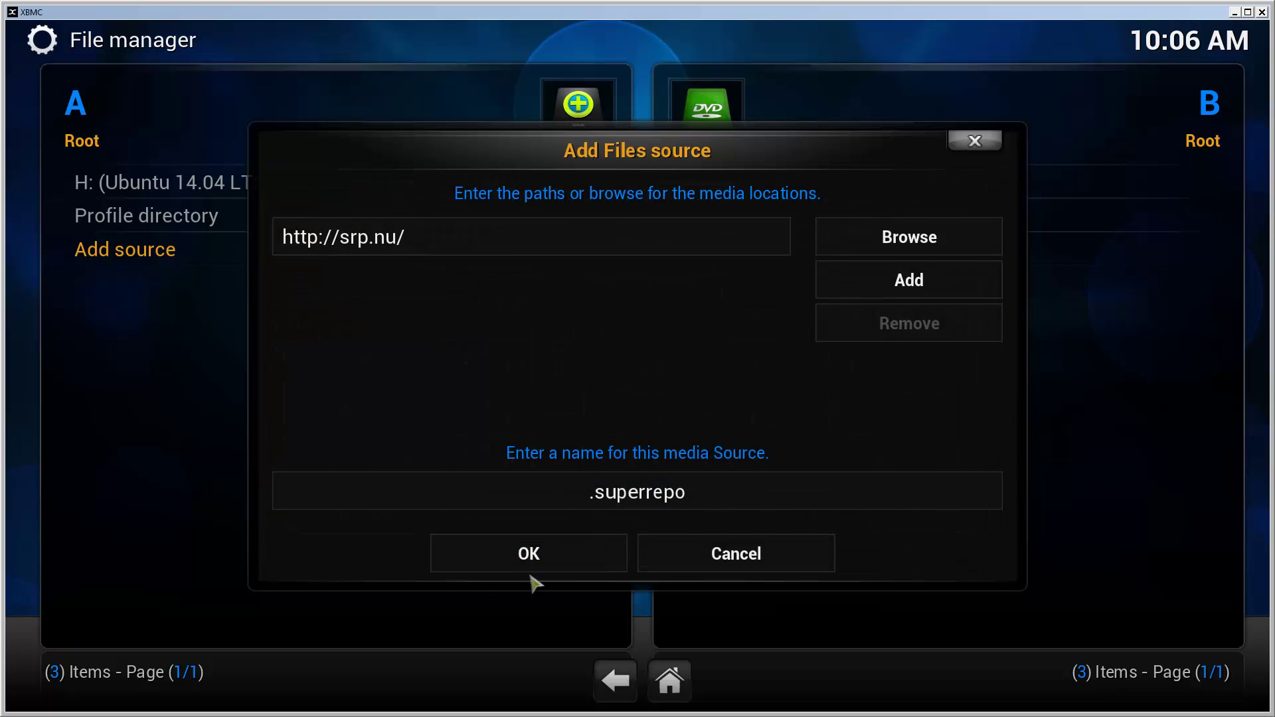
left_click(535, 563)
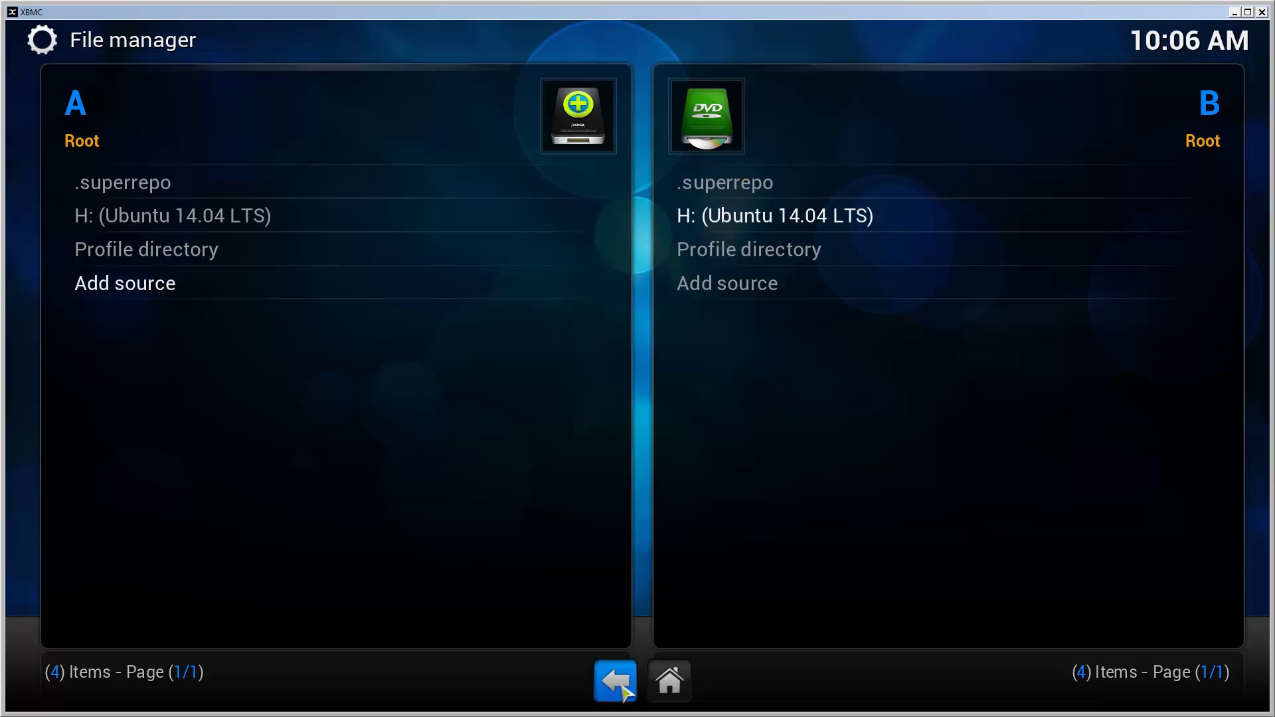
Step: Go from home to Settings > Add-ons and dismiss the first-run help message
left_click(669, 681)
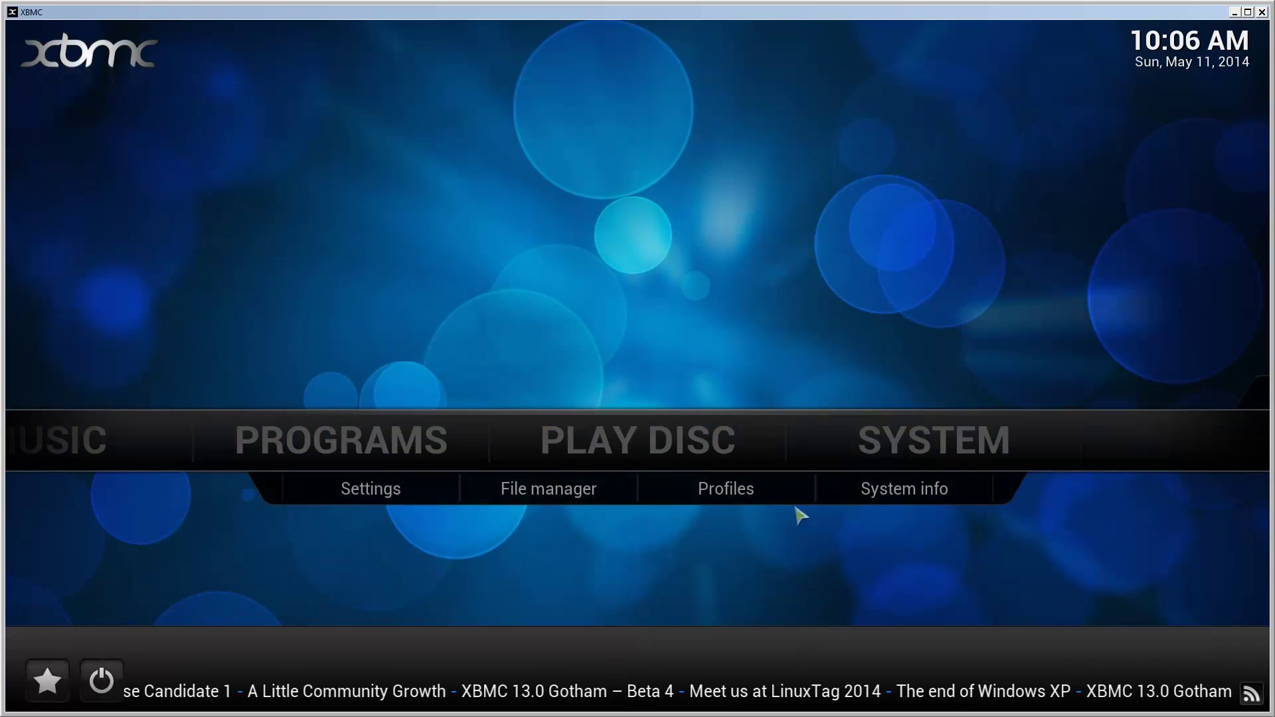
left_click(371, 488)
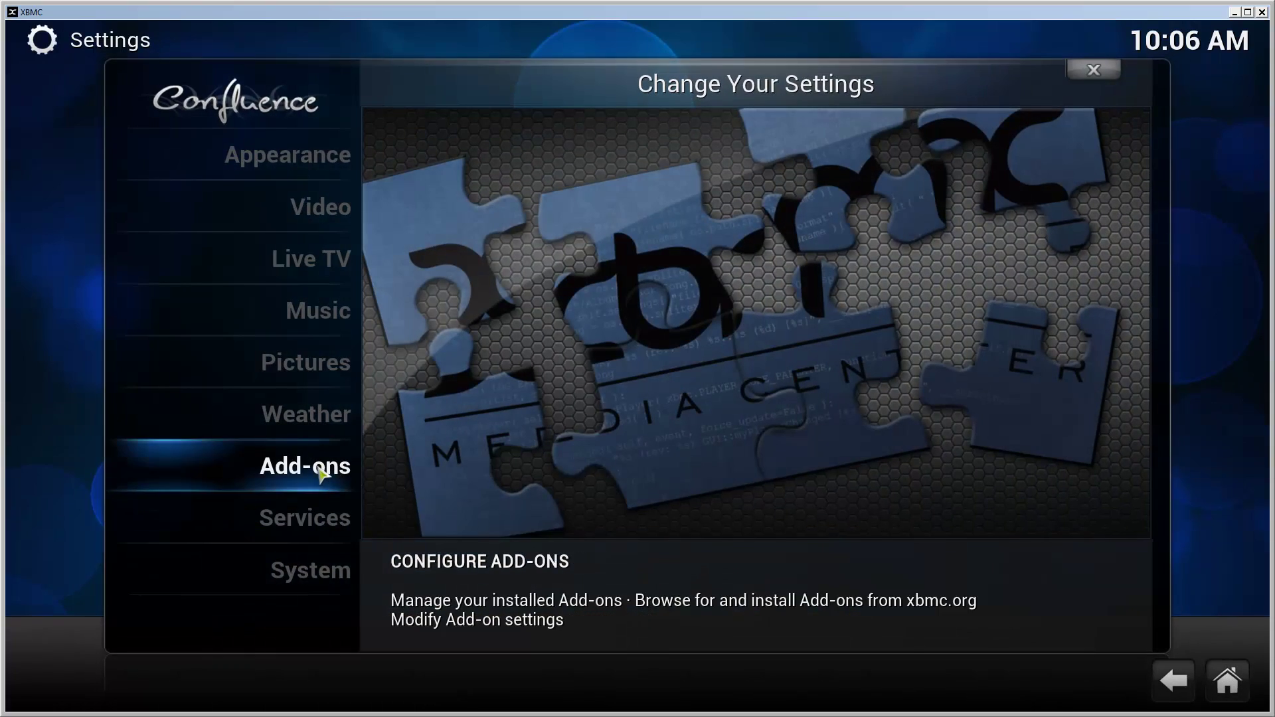
left_click(318, 466)
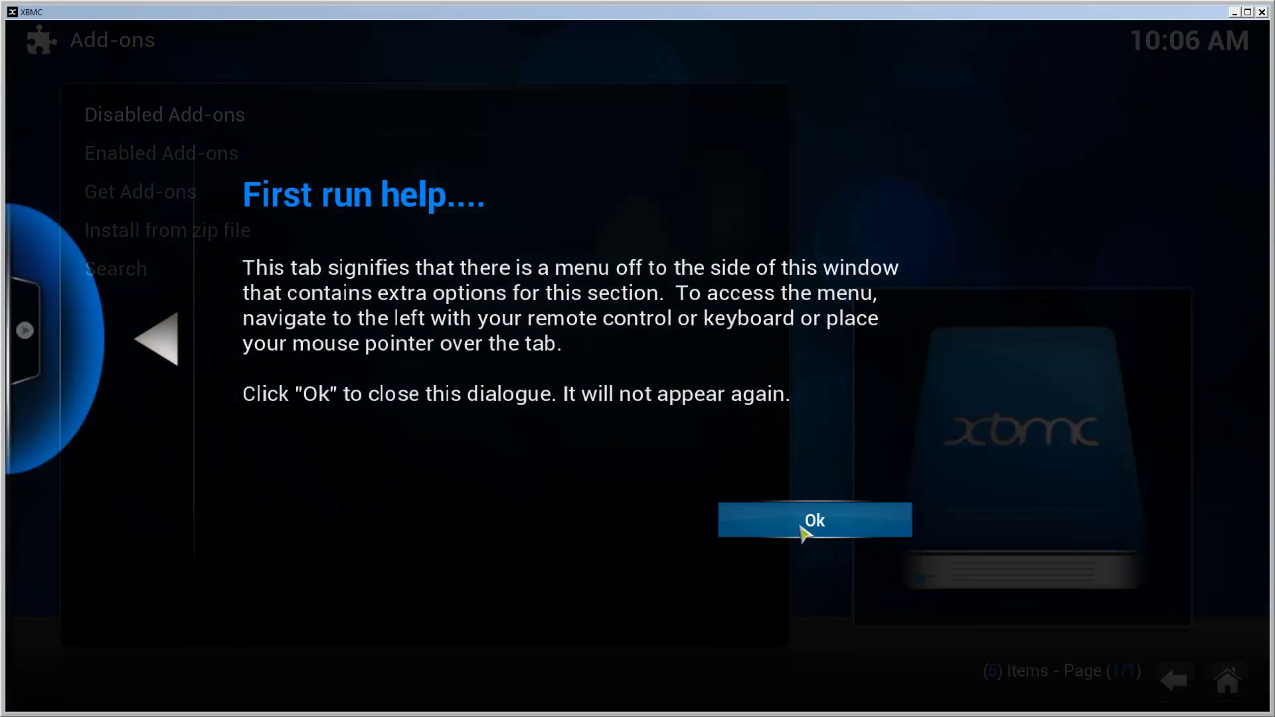
left_click(806, 533)
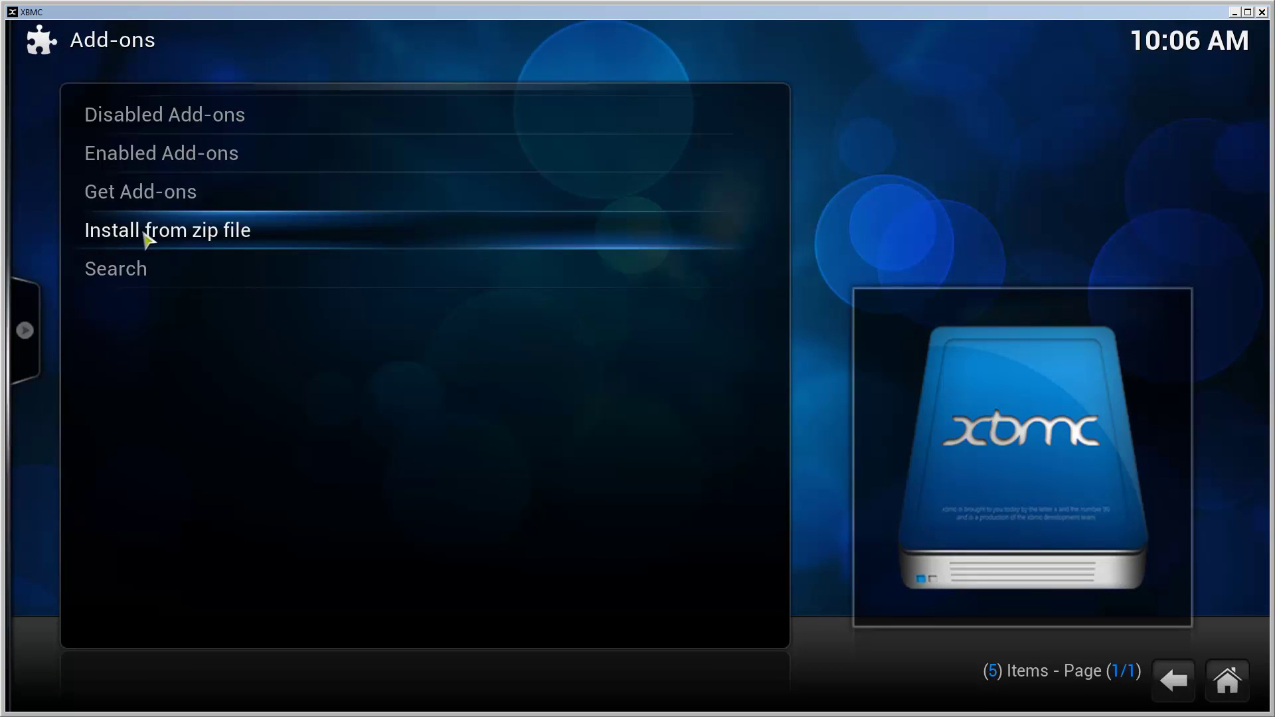
Step: Install repository.superrepo.org.gotham.video-0.5.1.zip from .superrepo > gotham > Video
left_click(218, 240)
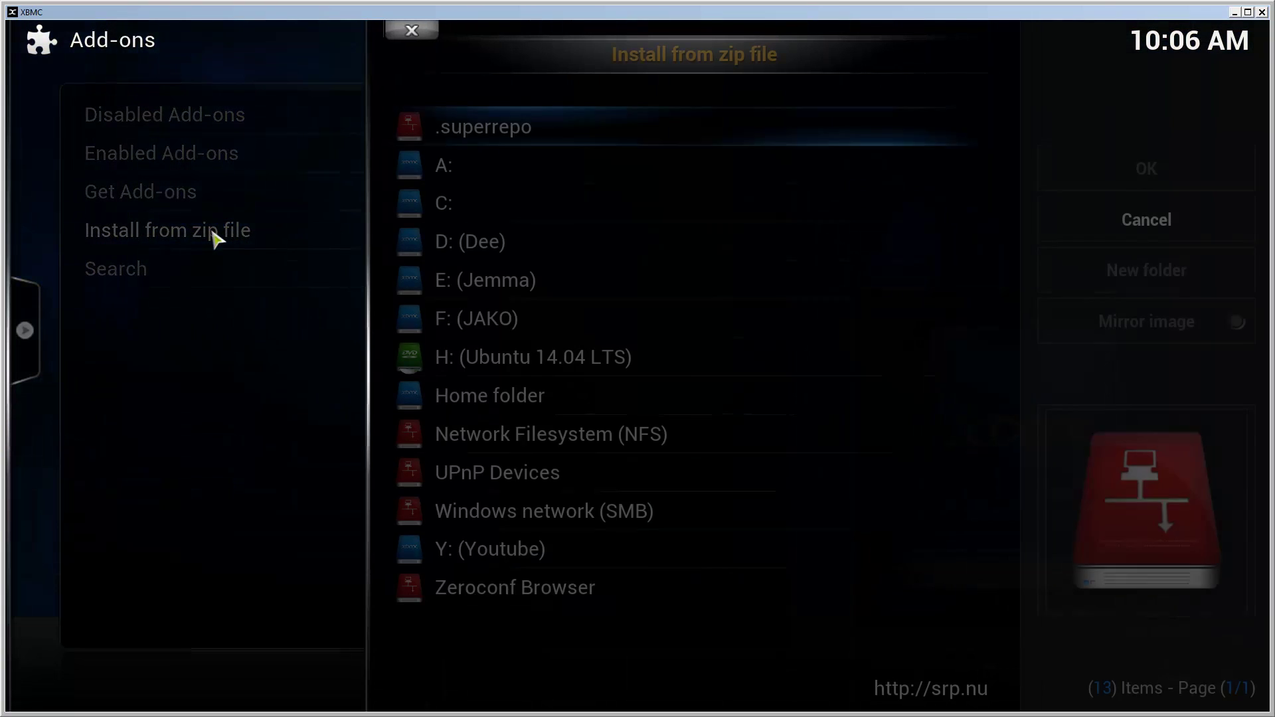
left_click(530, 138)
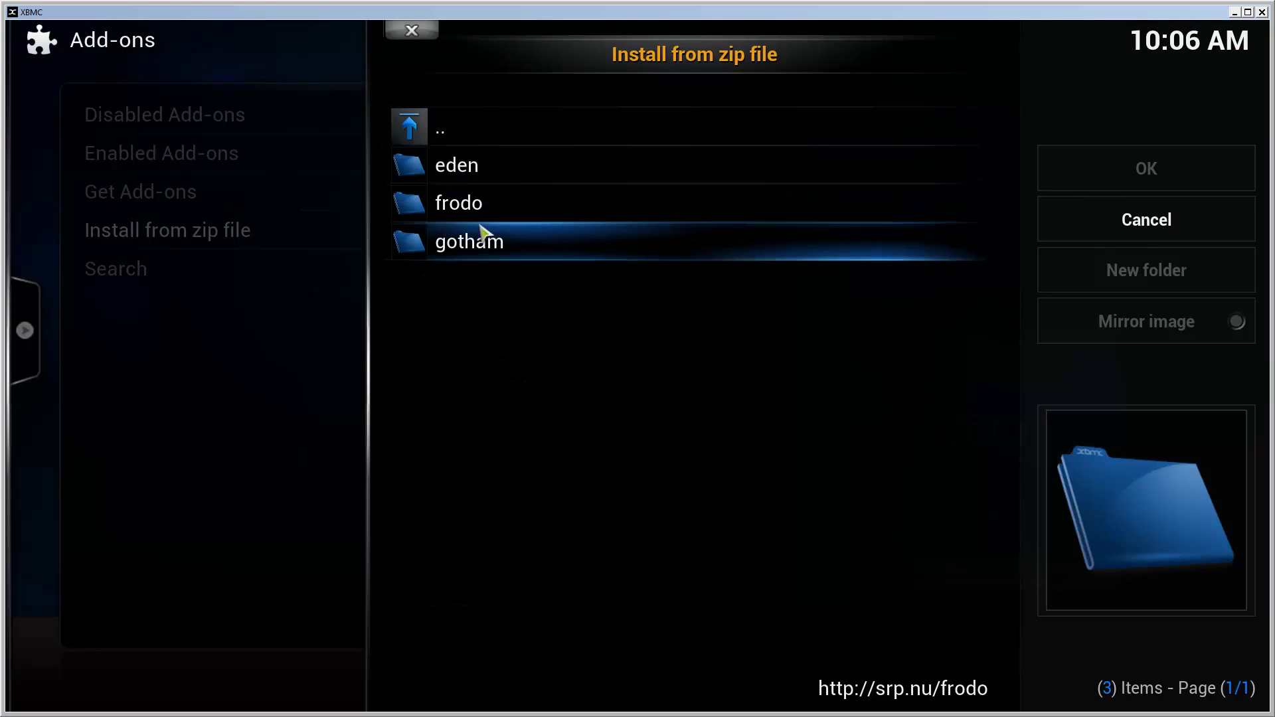
left_click(500, 251)
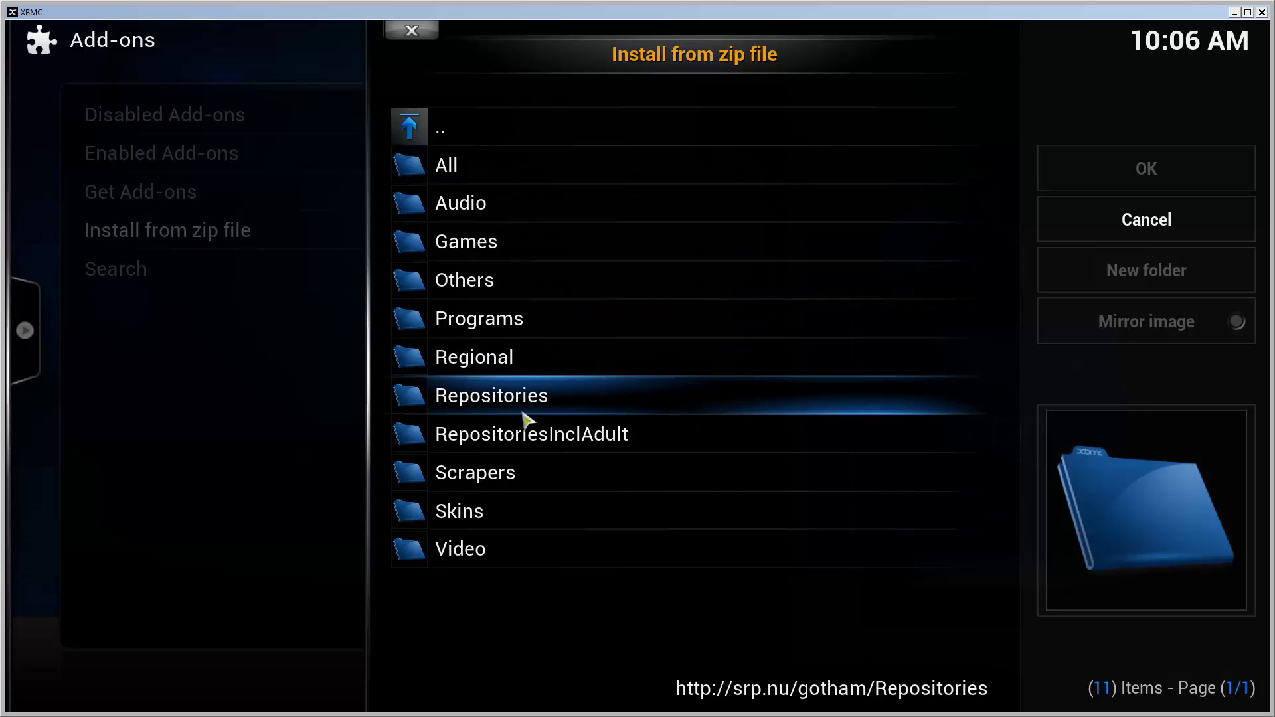
left_click(492, 556)
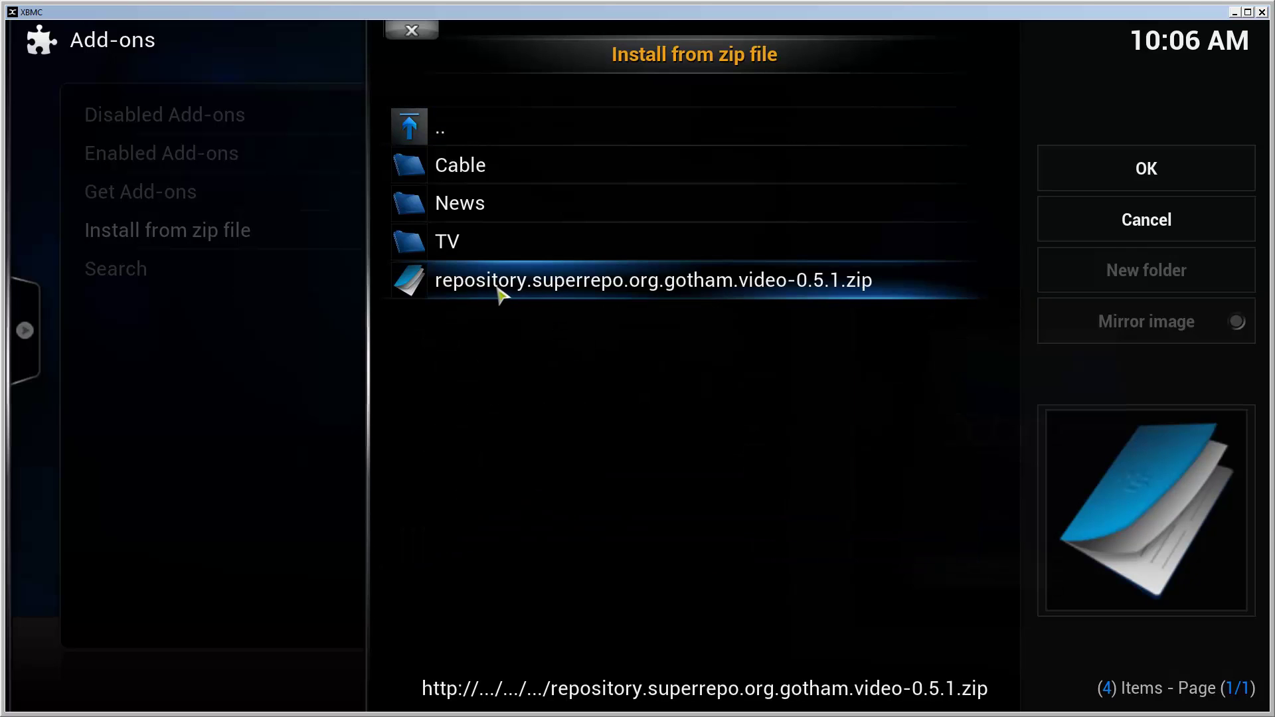
left_click(739, 286)
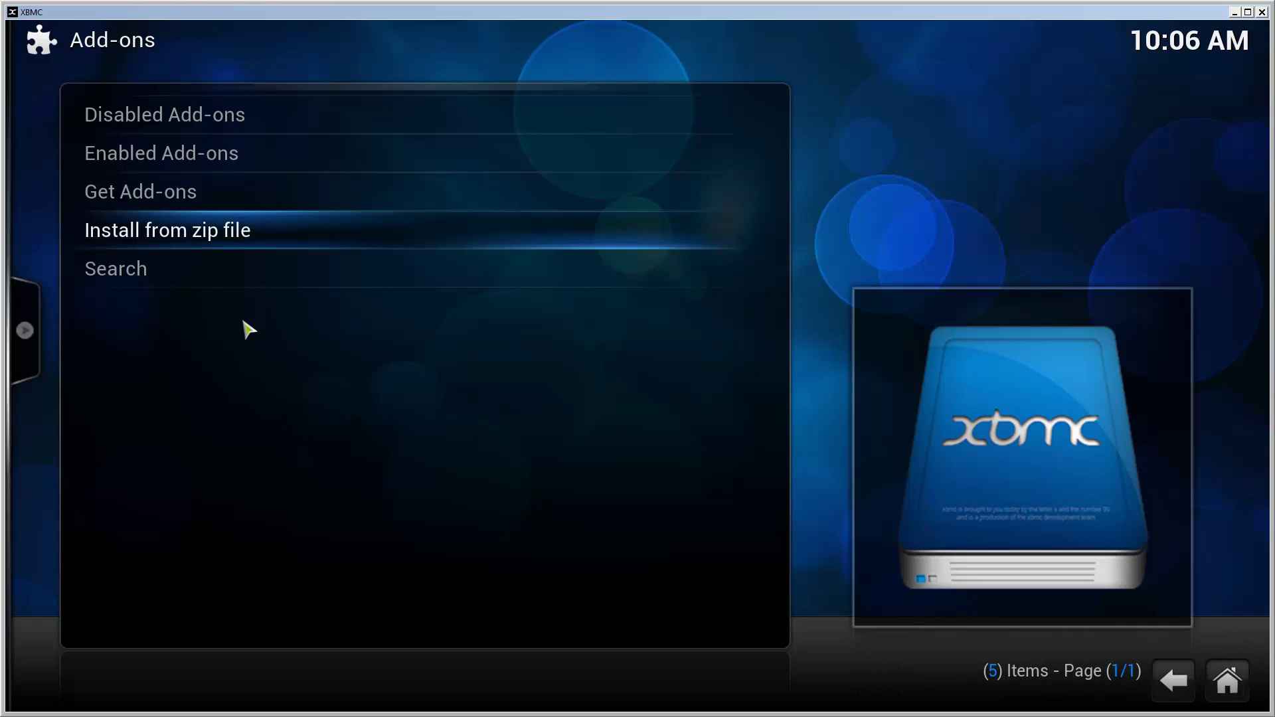
Step: Install 1Channel from SuperRepo Video's Video Add-ons, then return to the repository categories
left_click(221, 201)
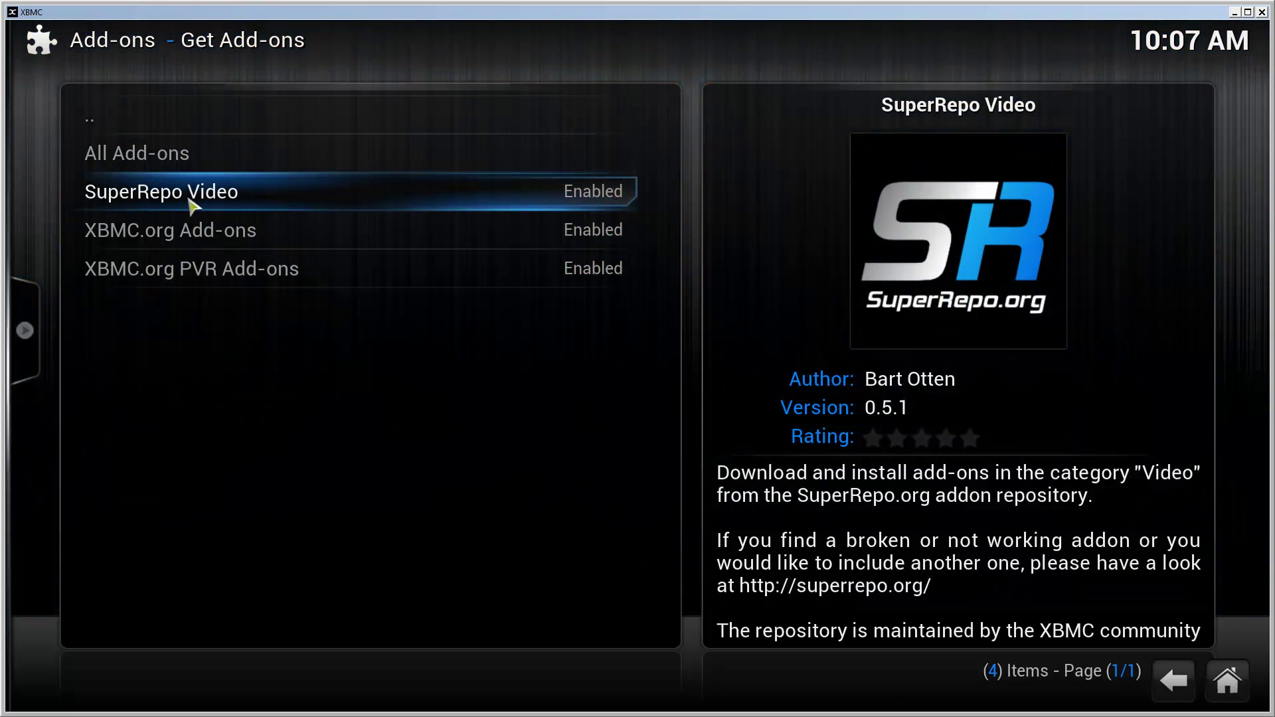
left_click(296, 199)
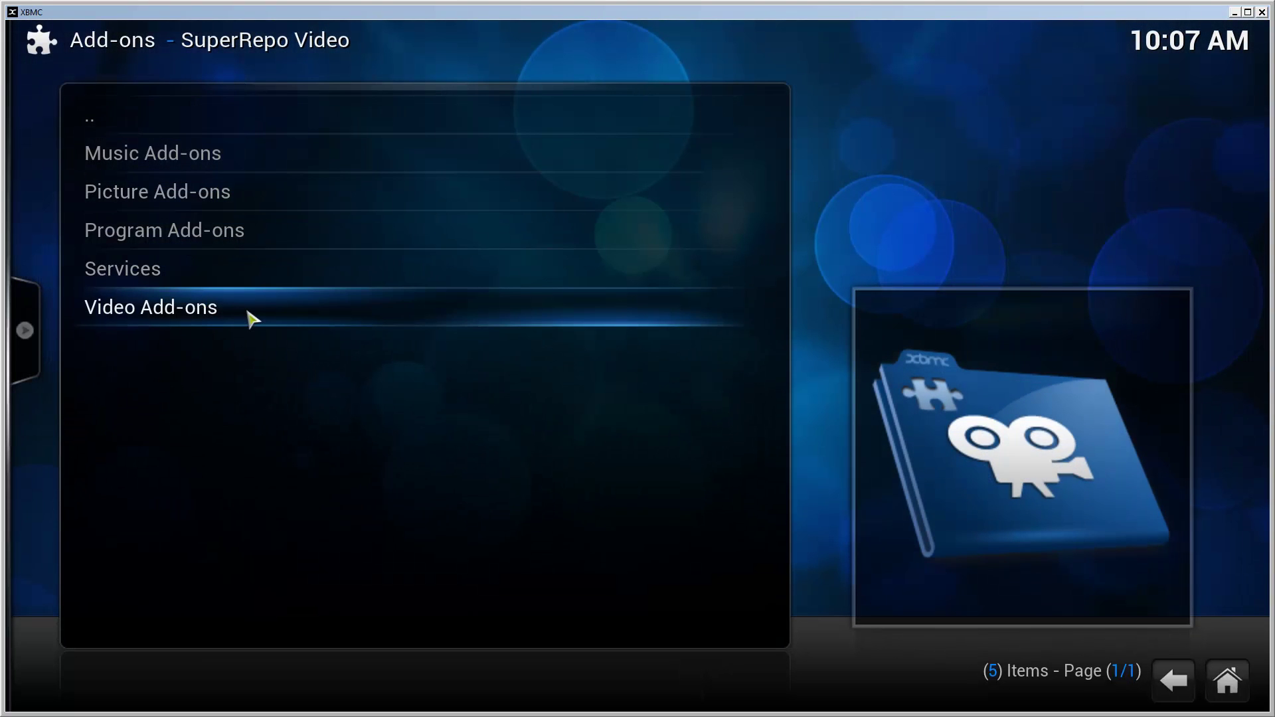
left_click(250, 318)
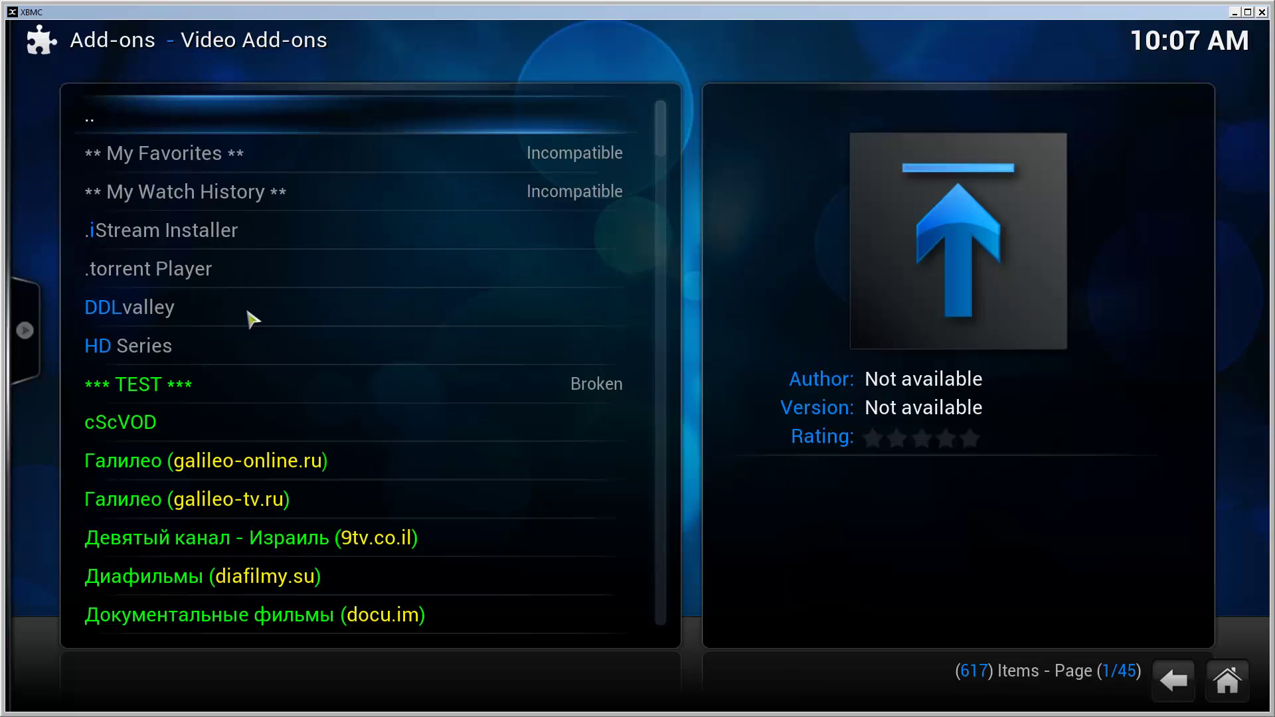
scroll(251, 318, "down", 5)
scroll(280, 339, "down", 5)
scroll(299, 349, "down", 5)
scroll(309, 357, "down", 3)
scroll(310, 356, "down", 5)
scroll(310, 356, "down", 5)
scroll(309, 349, "down", 5)
scroll(279, 329, "down", 2)
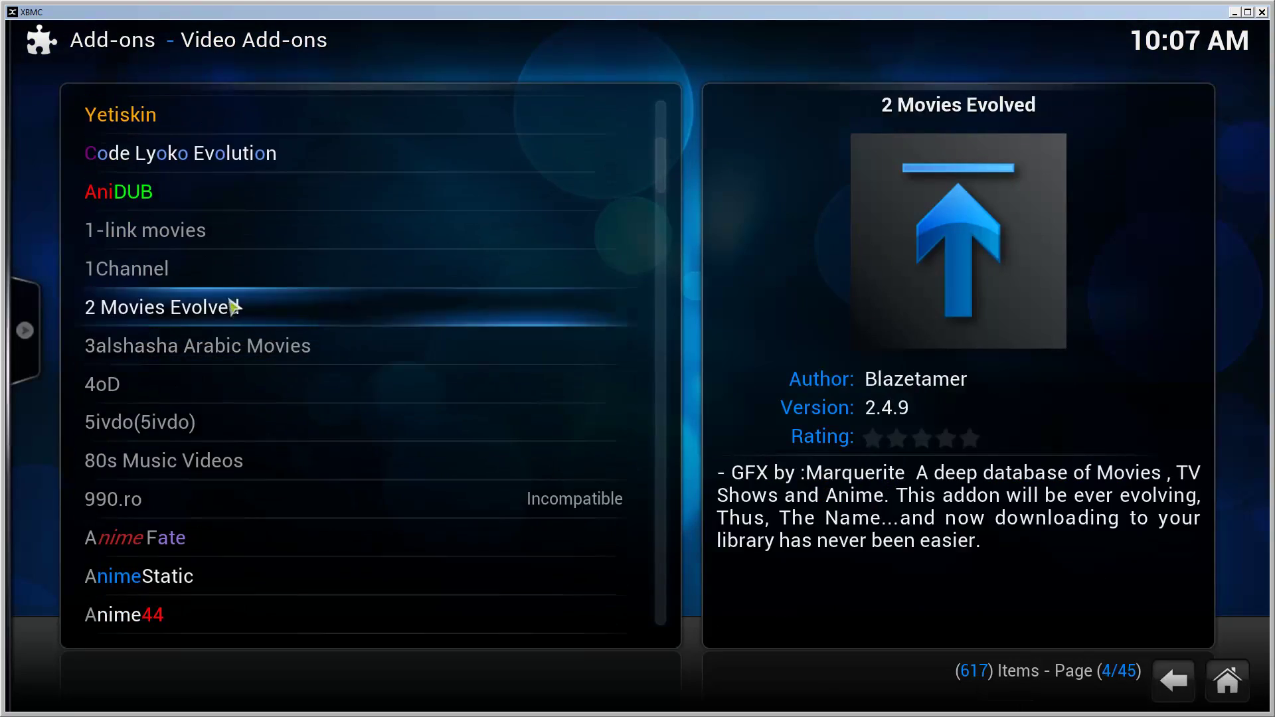
left_click(266, 274)
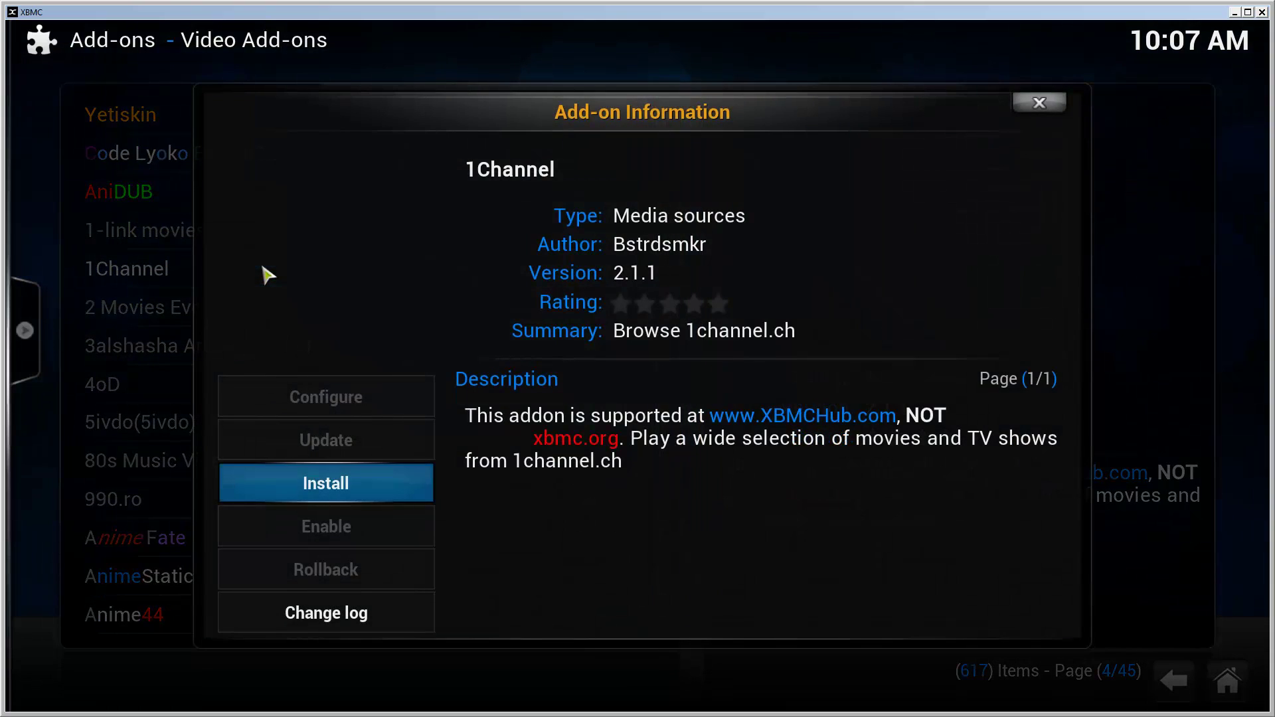
left_click(326, 484)
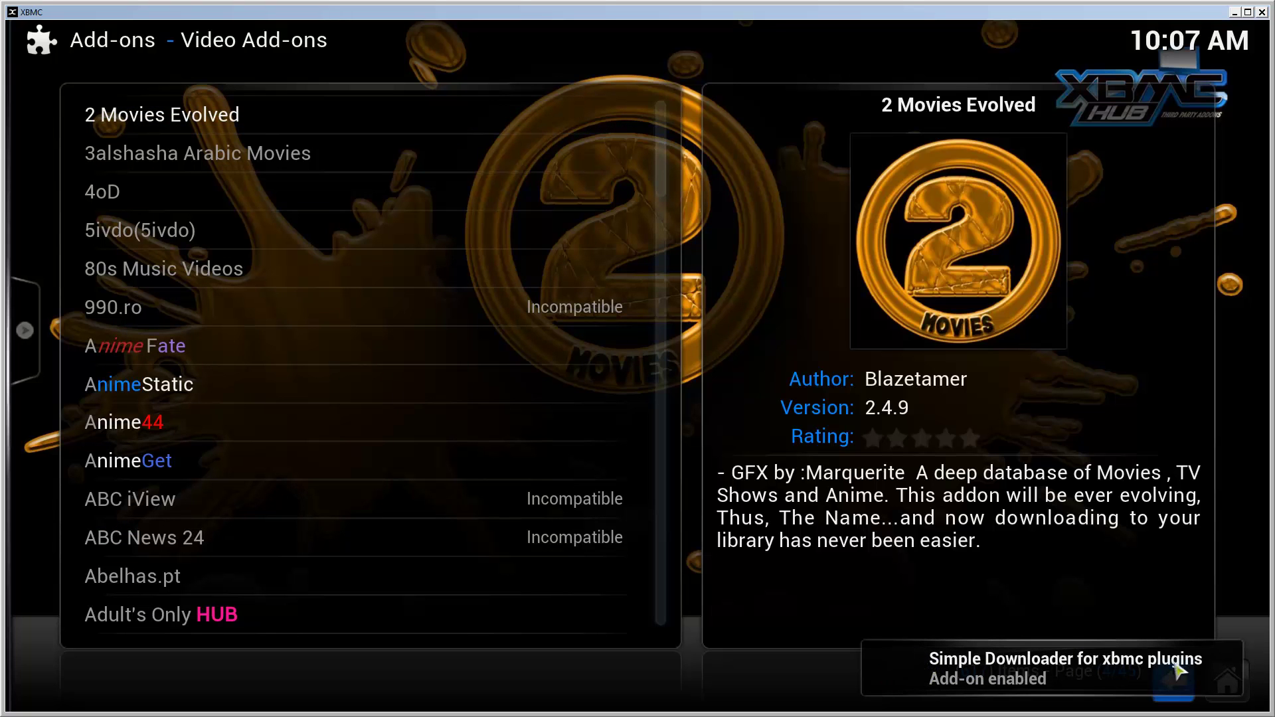
scroll(471, 317, "up", 5)
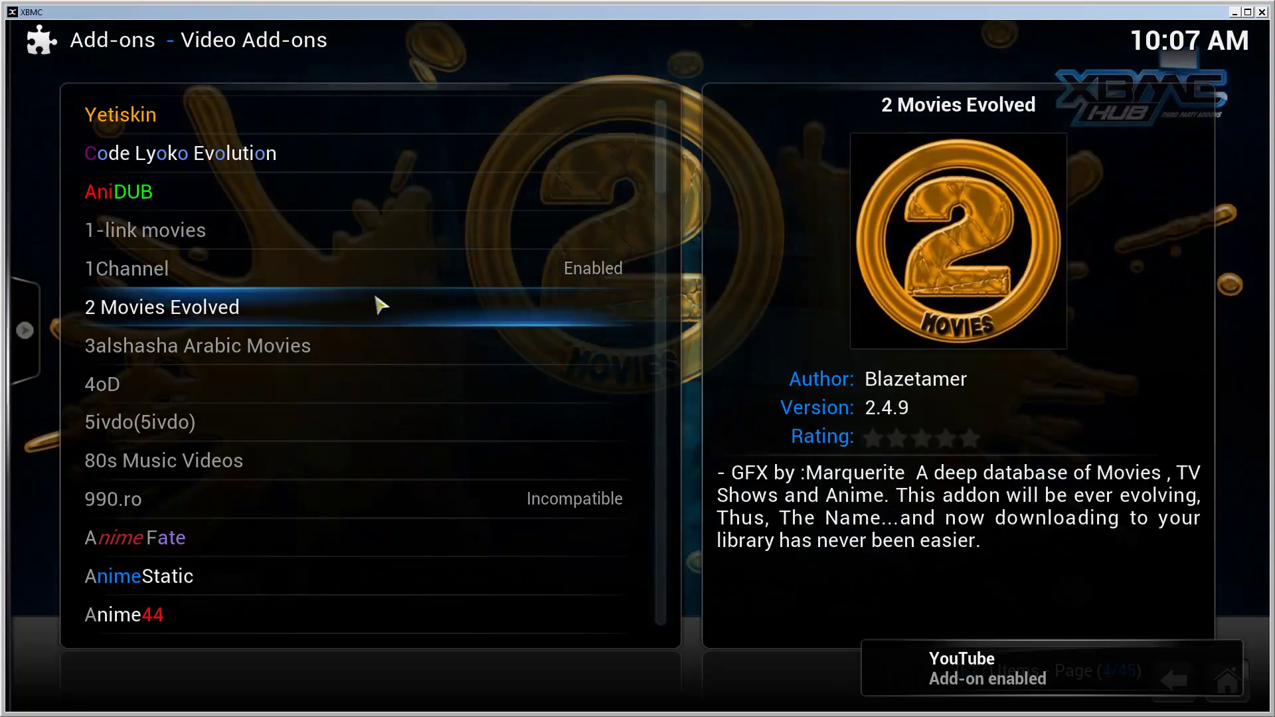
key("BackSpace")
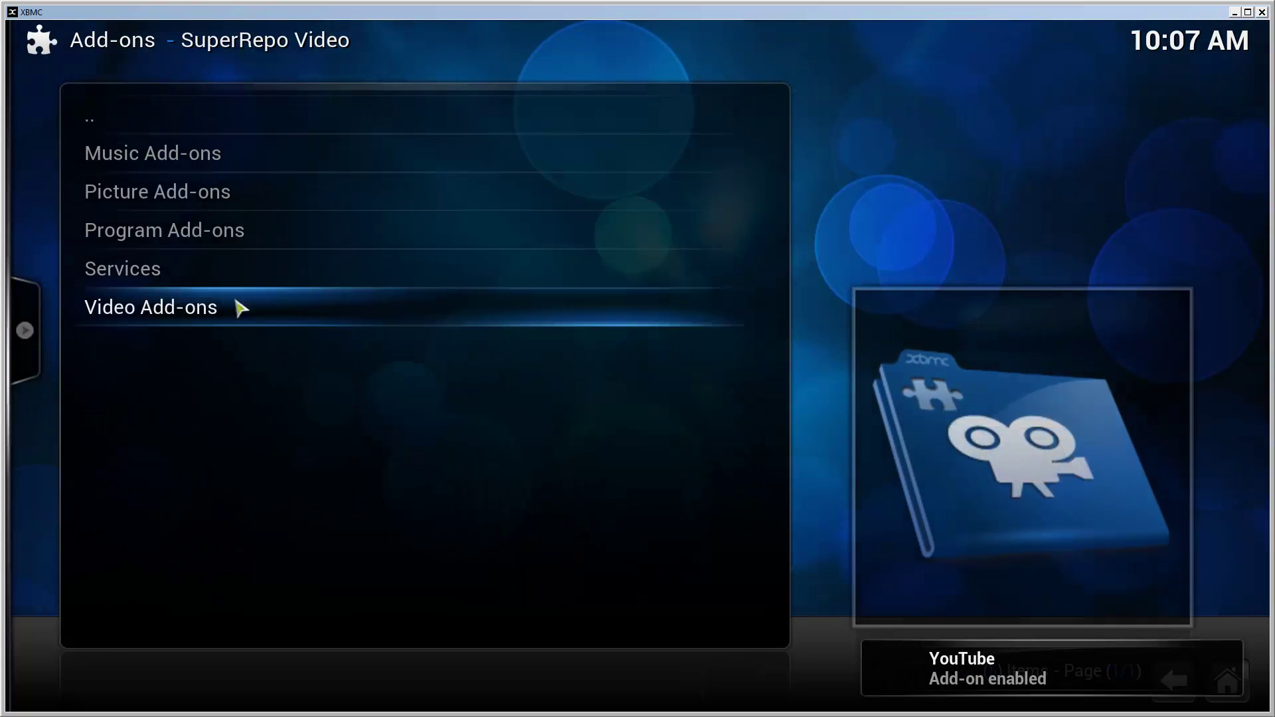
Step: Open 1Channel's settings, try the PrimeWire theme, cancel, and return to the categories
left_click(226, 307)
scroll(319, 319, "down", 3)
scroll(354, 339, "down", 3)
left_click(357, 304)
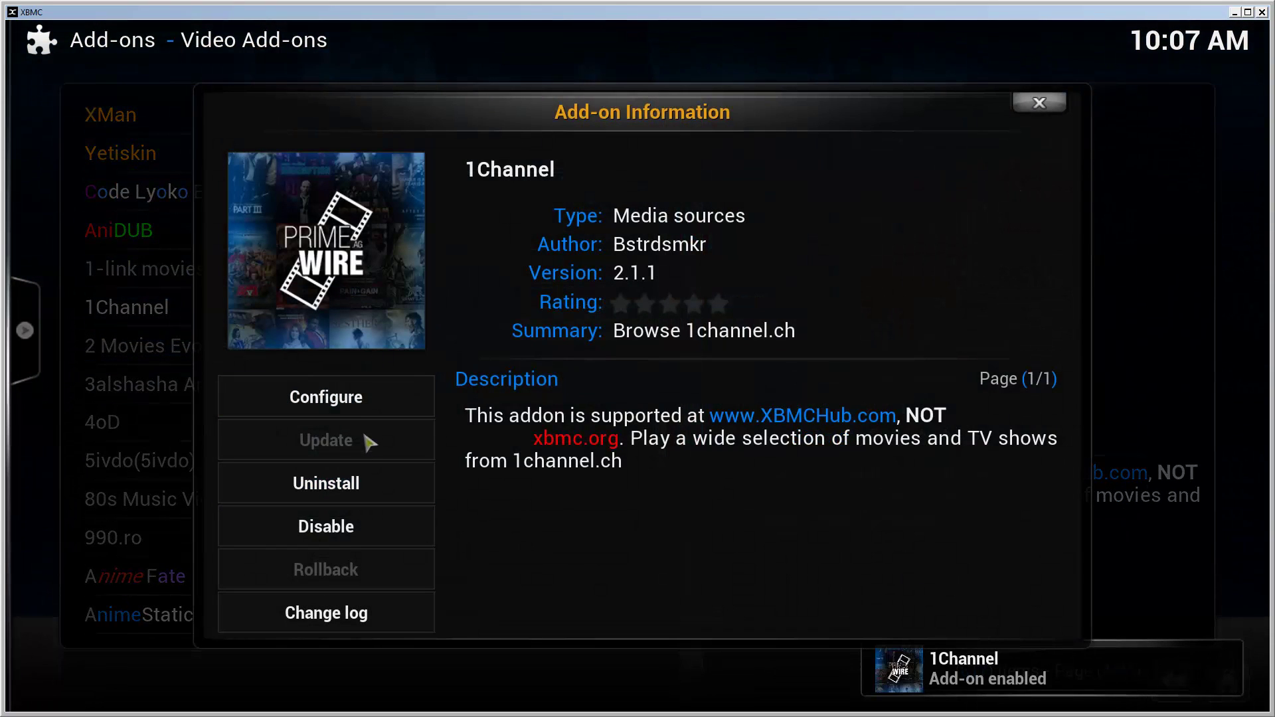
left_click(326, 396)
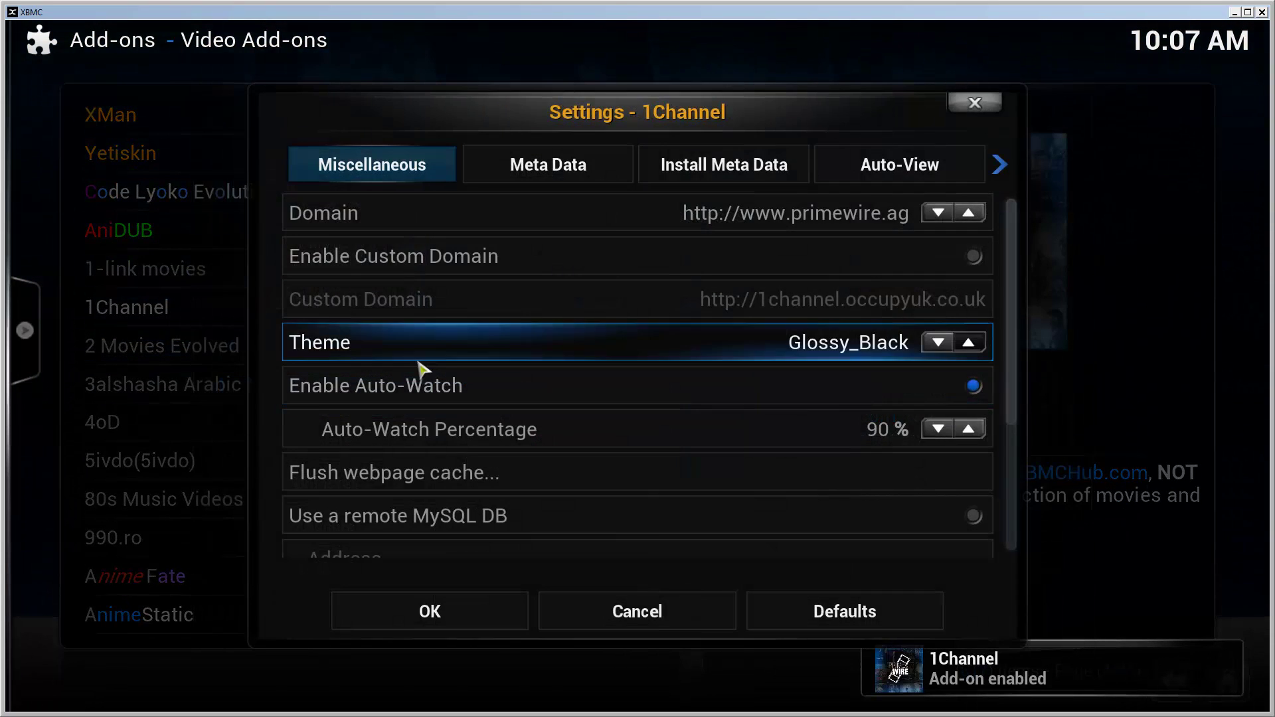
scroll(419, 321, "down", 1)
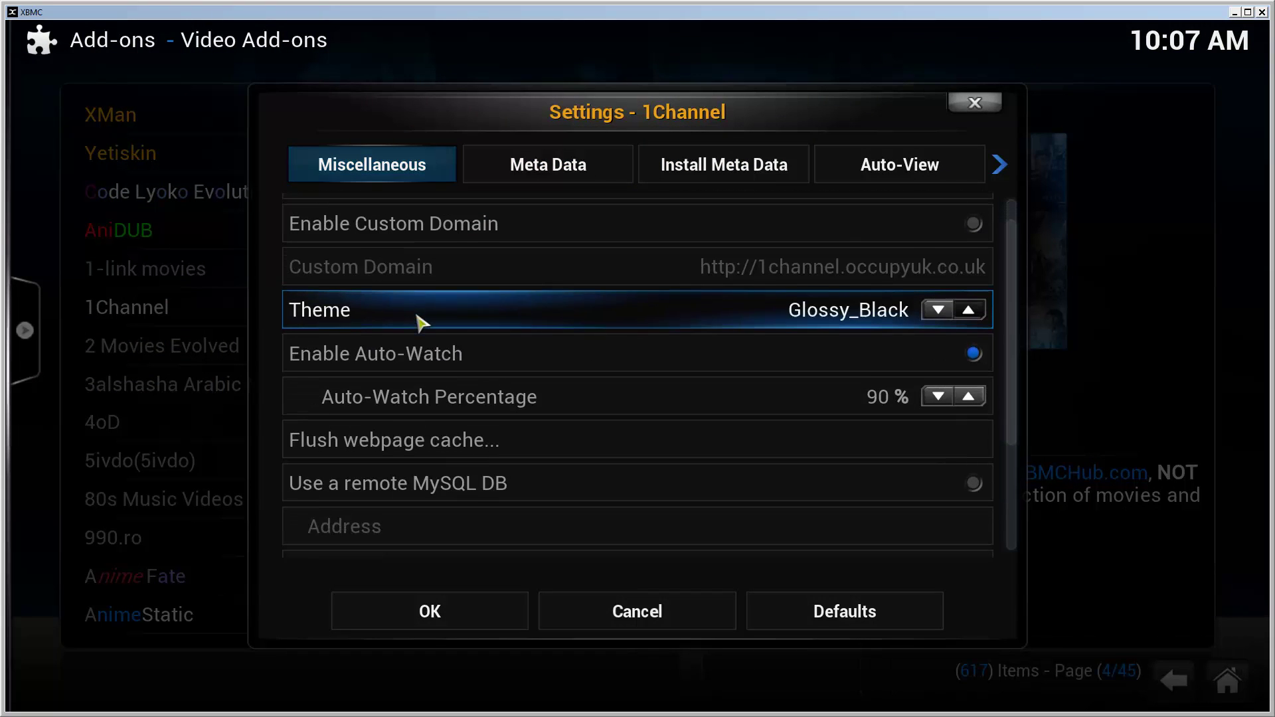
left_click(418, 300)
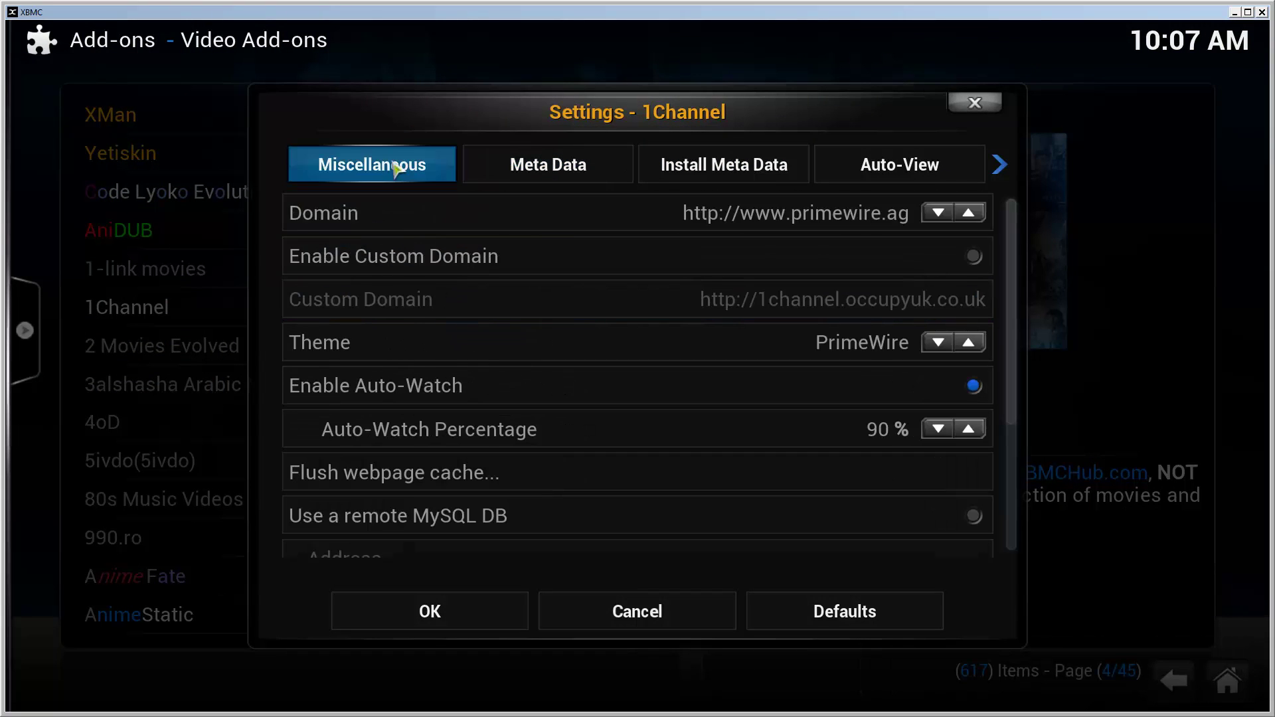
scroll(597, 448, "down", 4)
left_click(637, 611)
key("BackSpace")
key("BackSpace")
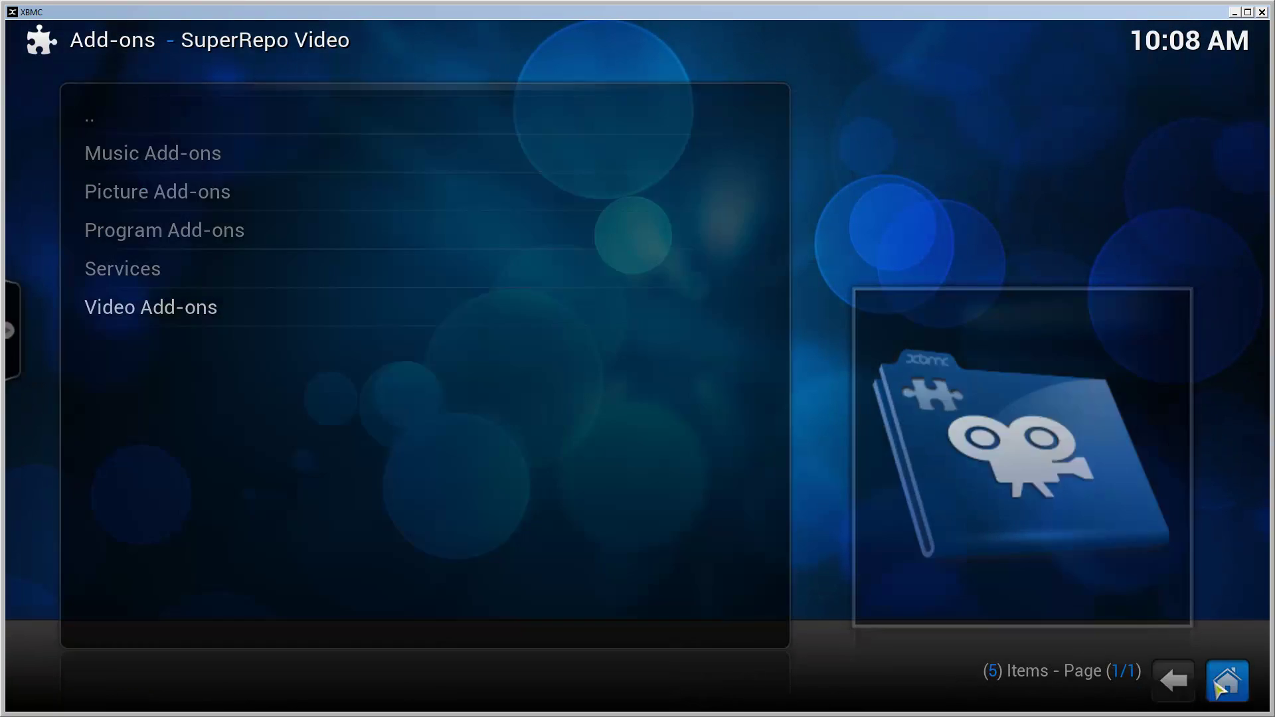
Step: Launch 1Channel from home Video add-ons, dismiss the PrimeWire changelog, and open TV shows
left_click(1226, 682)
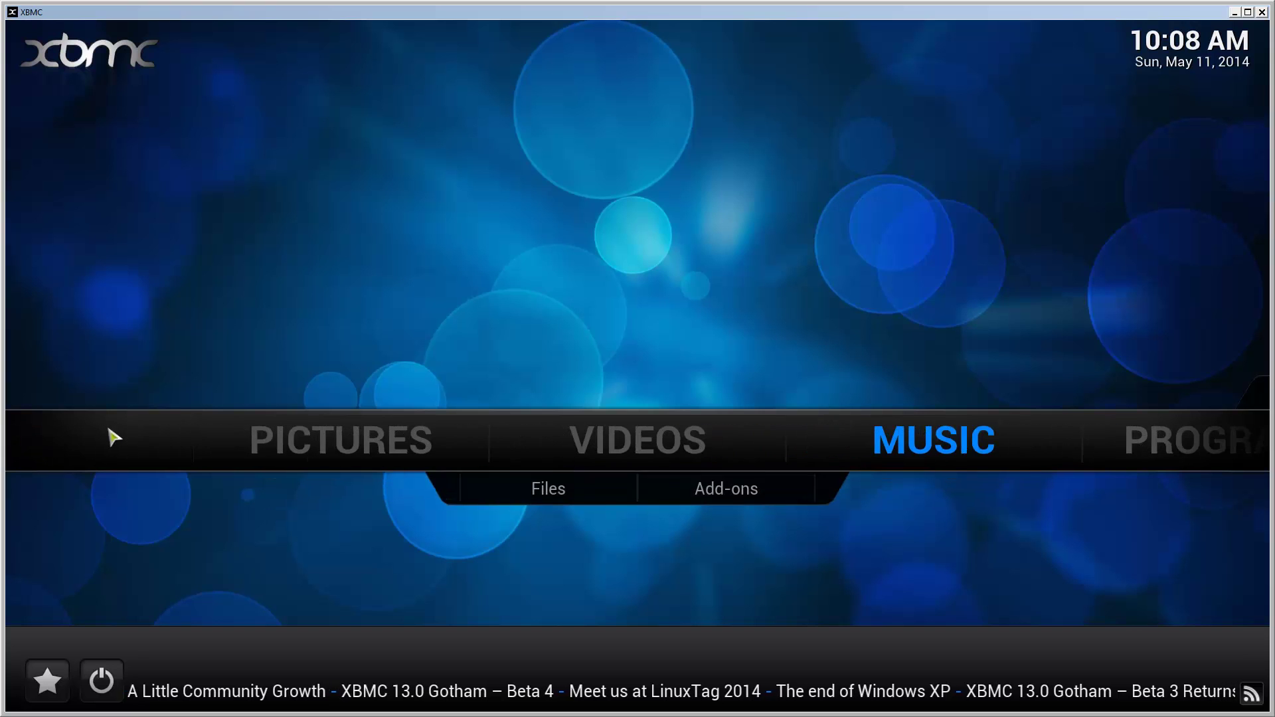
left_click(725, 498)
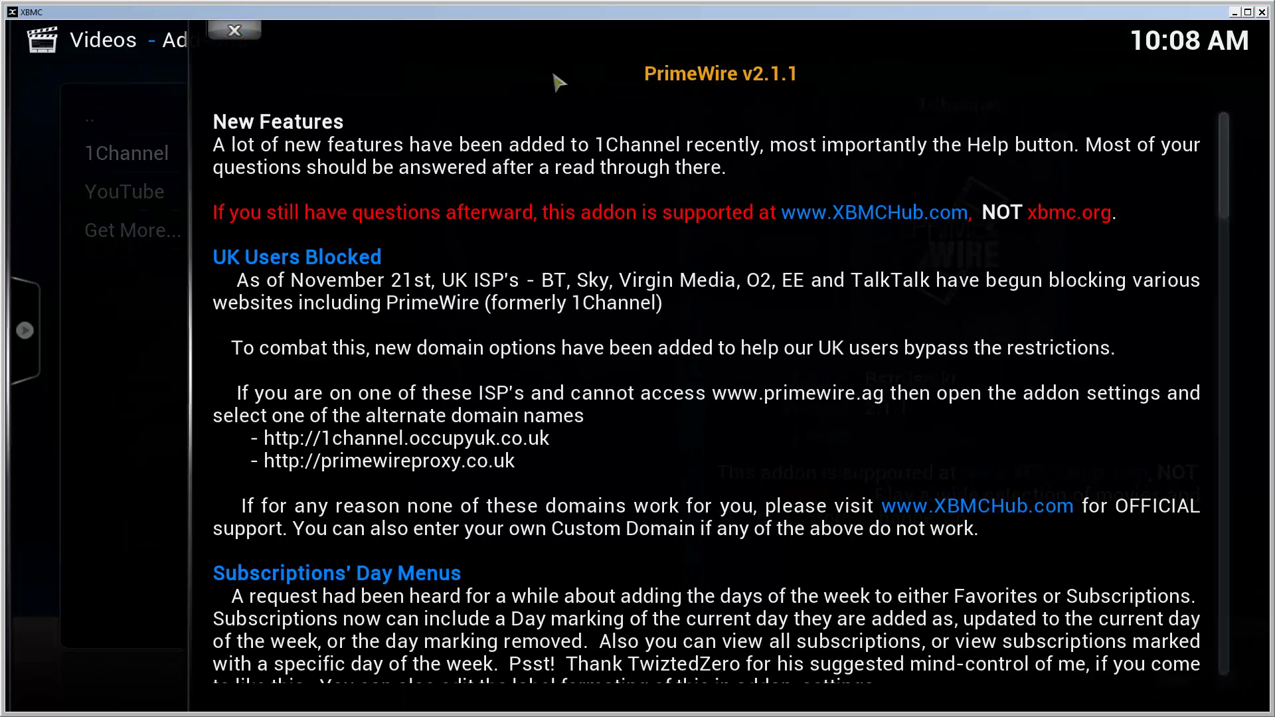
left_click(245, 42)
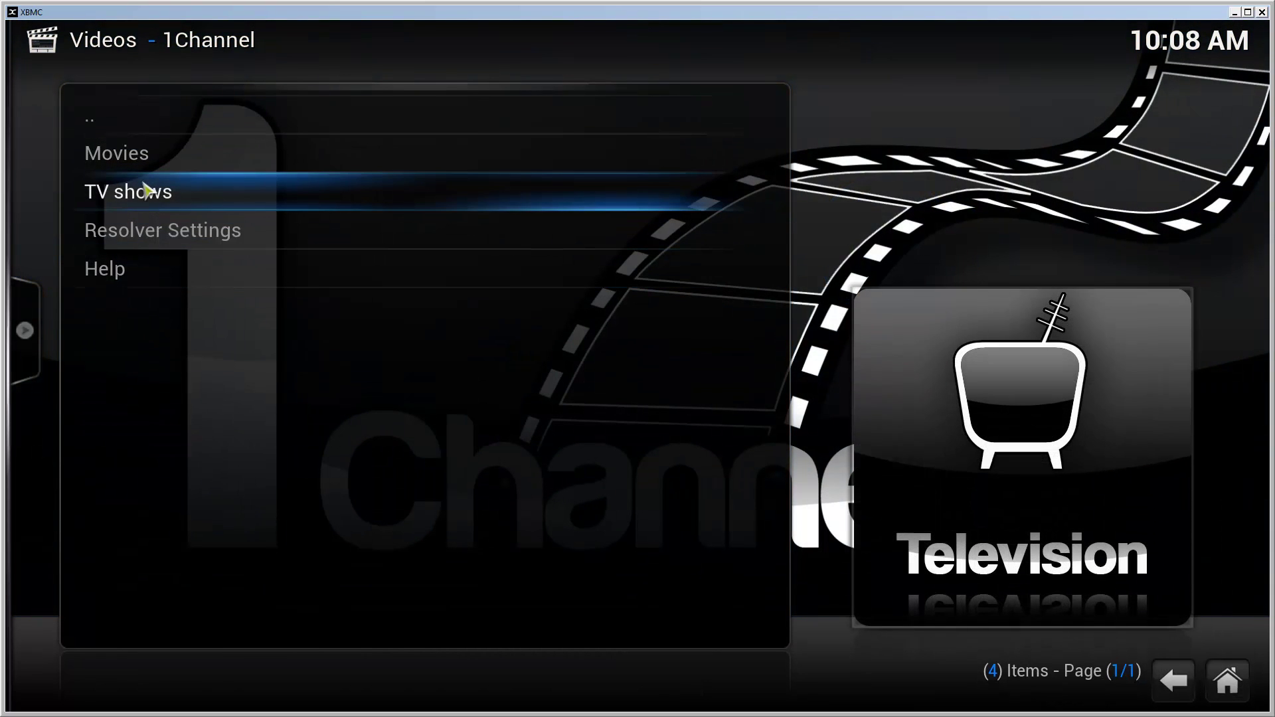
left_click(150, 194)
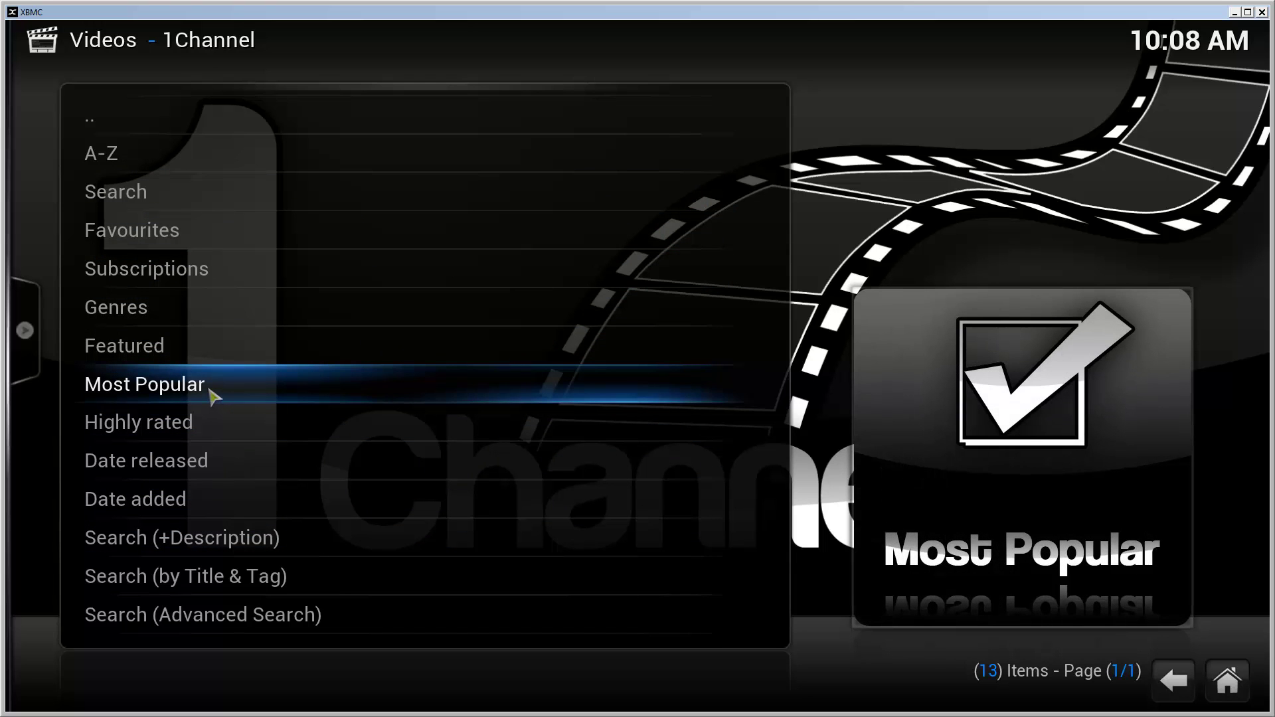
Step: Browse Most Popular > The Big Bang Theory > Season 7 > 7x1 The Hofstadter Insufficiency
left_click(215, 396)
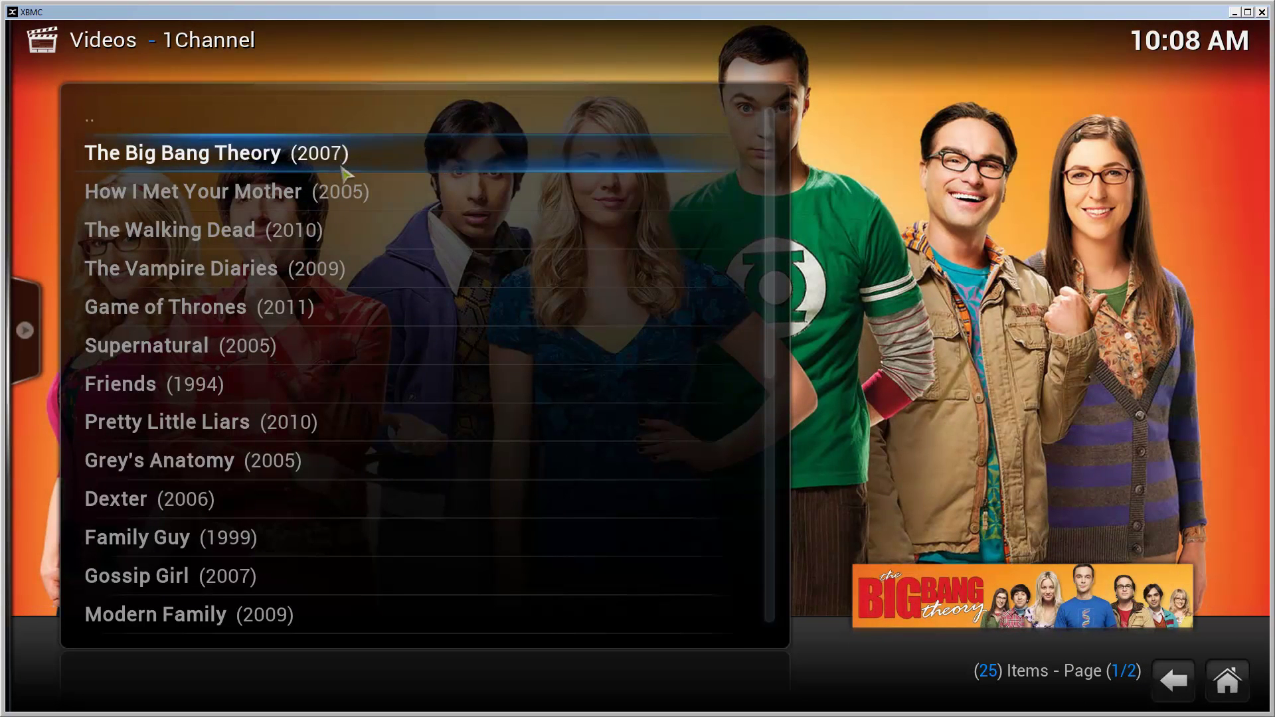
left_click(251, 158)
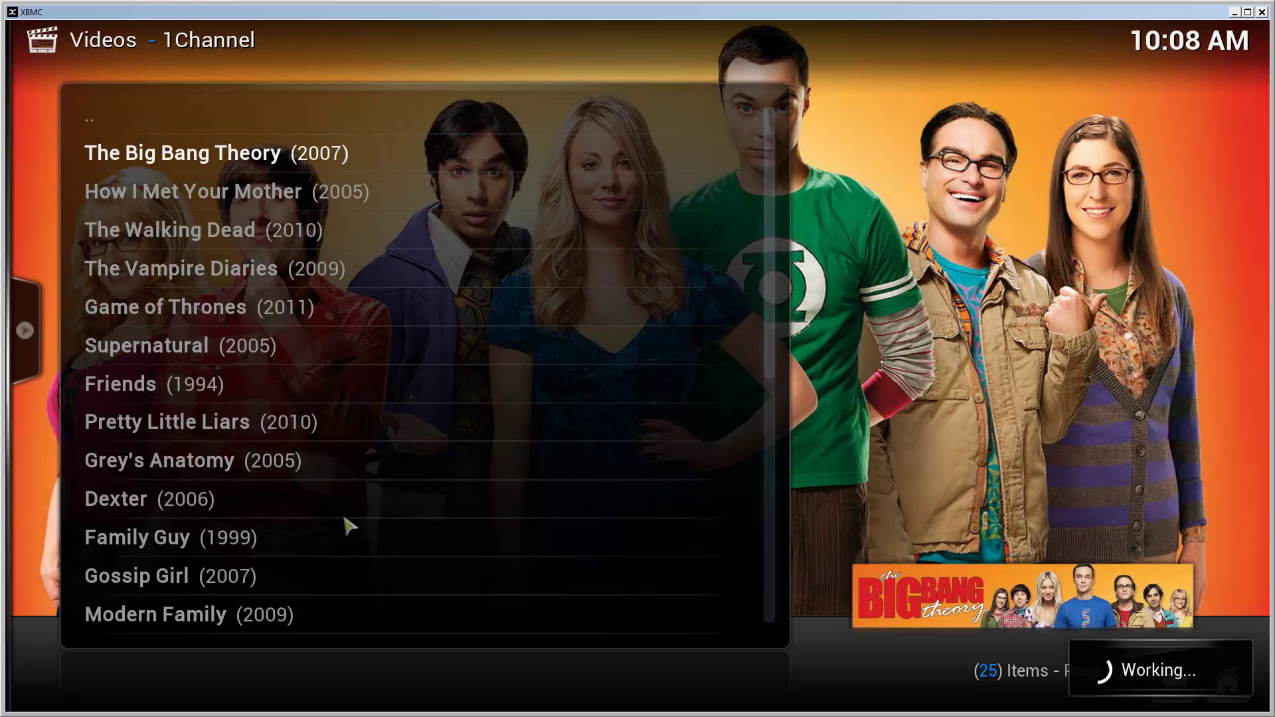
left_click(178, 388)
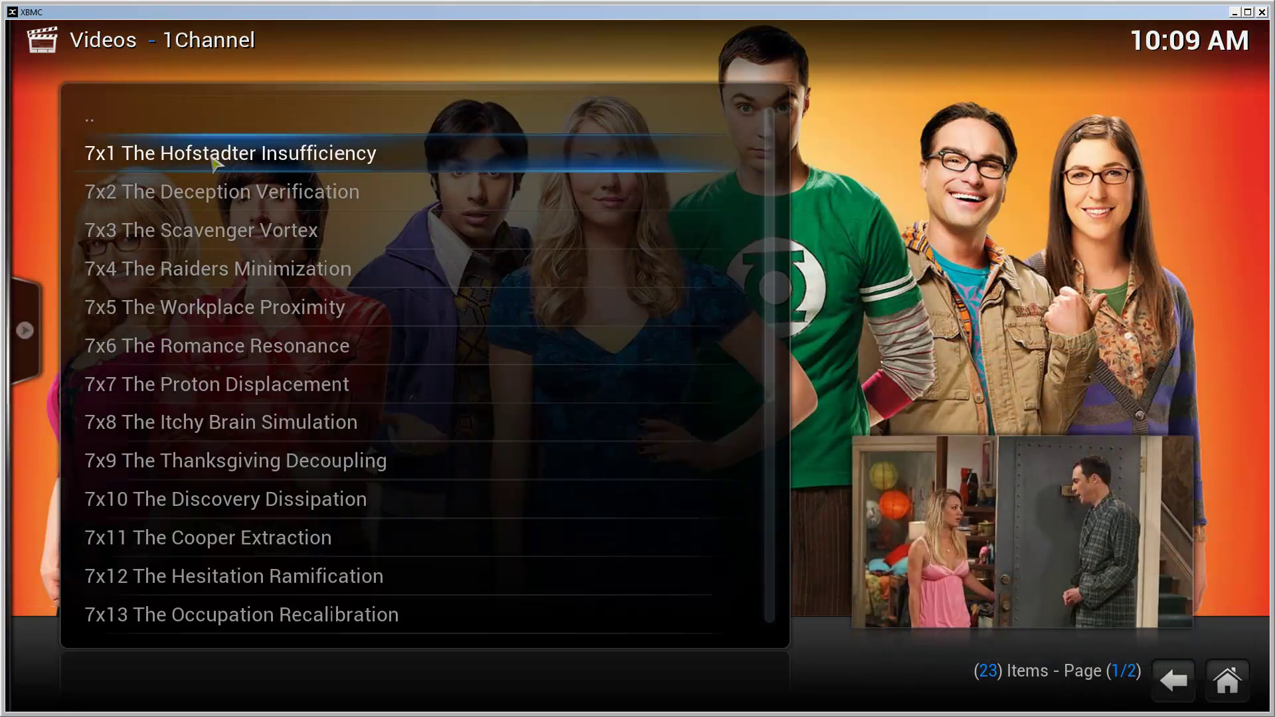
left_click(215, 160)
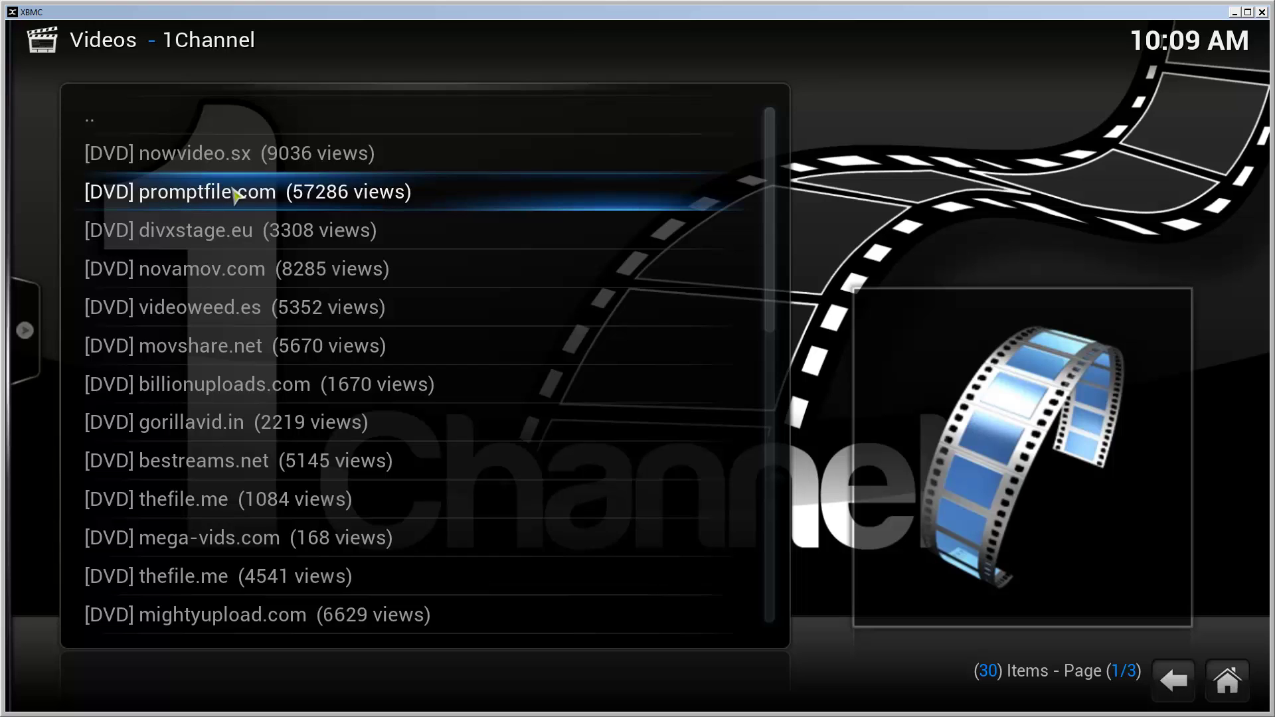
Step: Play the episode from promptfile.com, pause and stop it, then return to the TV shows menu
left_click(237, 194)
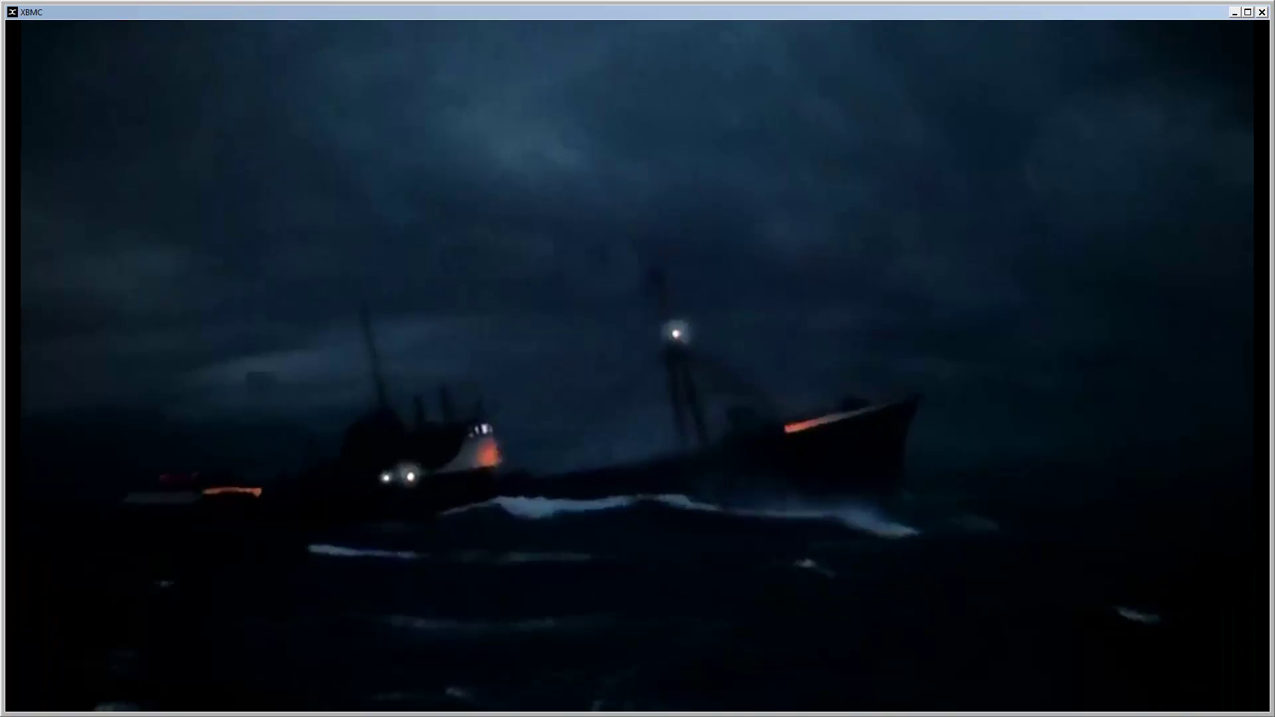
key("space")
key("x")
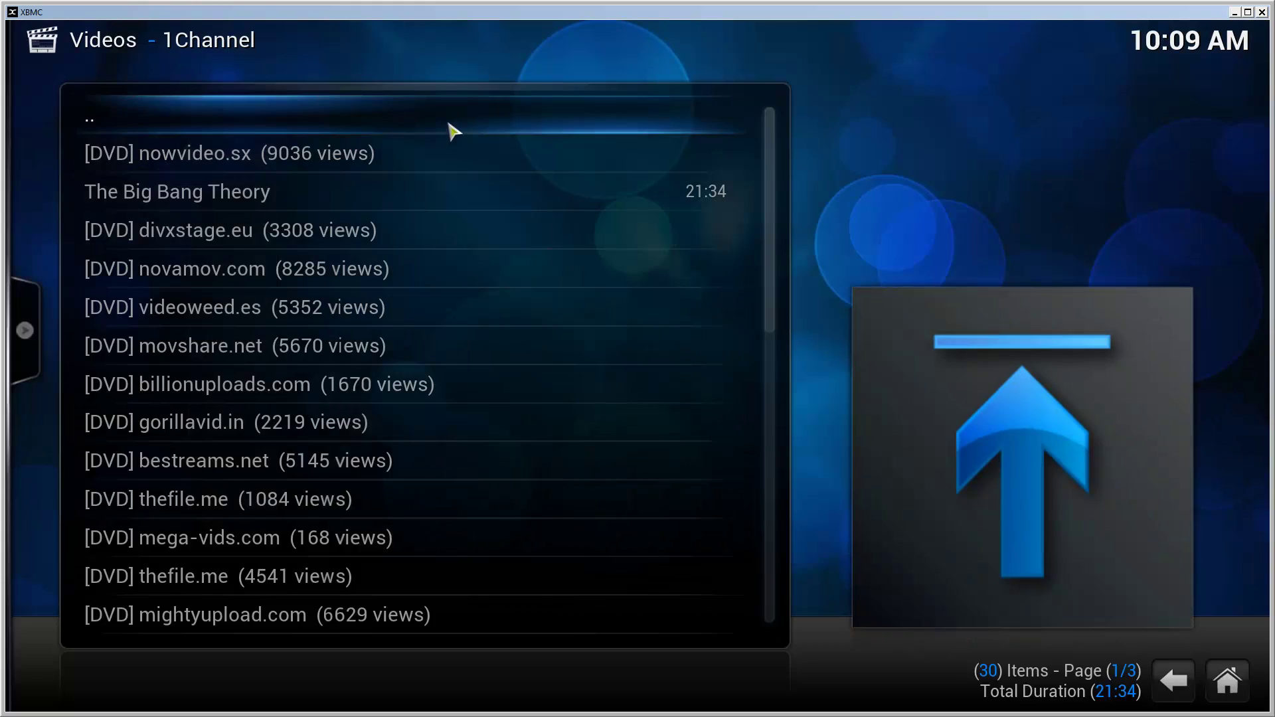
left_click(453, 130)
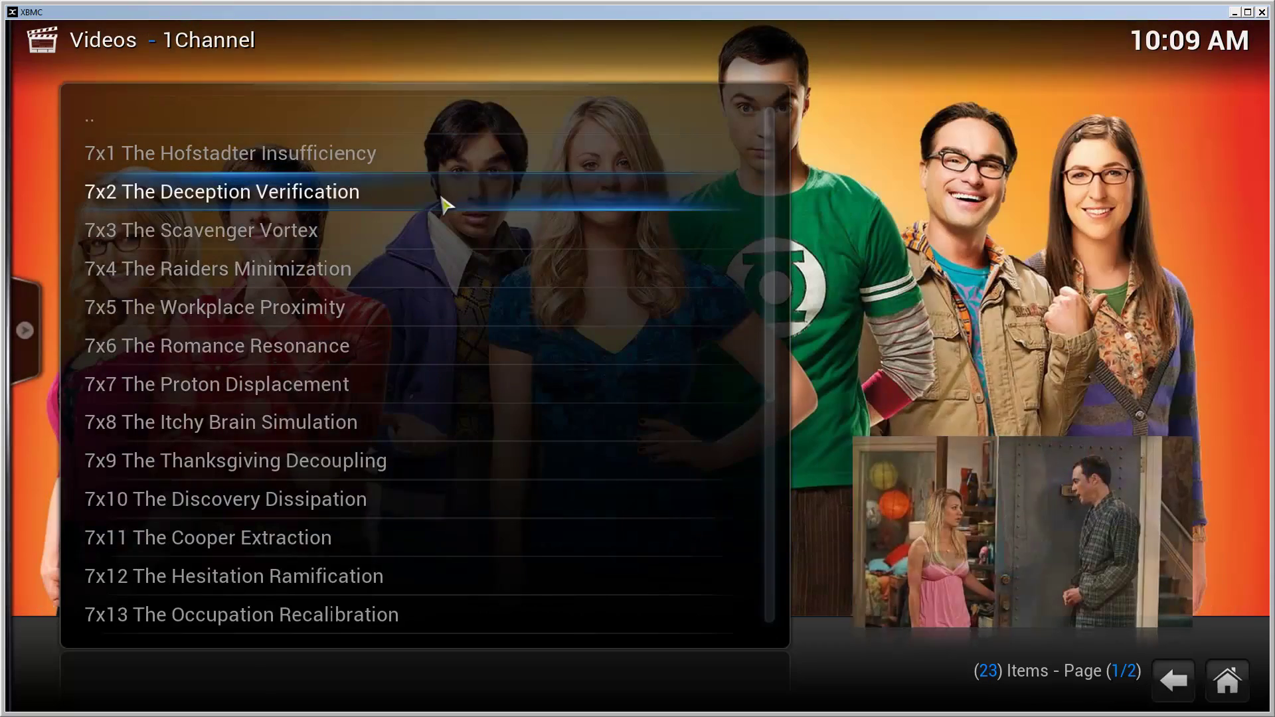
key("BackSpace")
key("BackSpace")
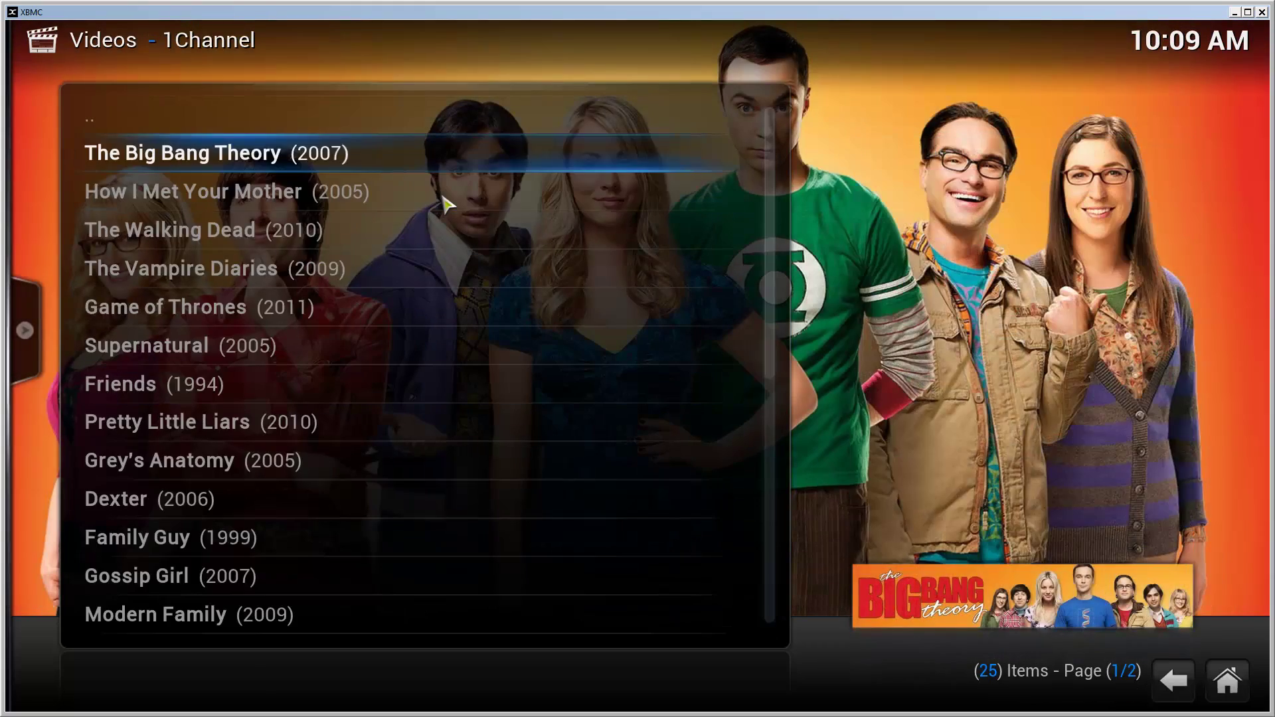
key("BackSpace")
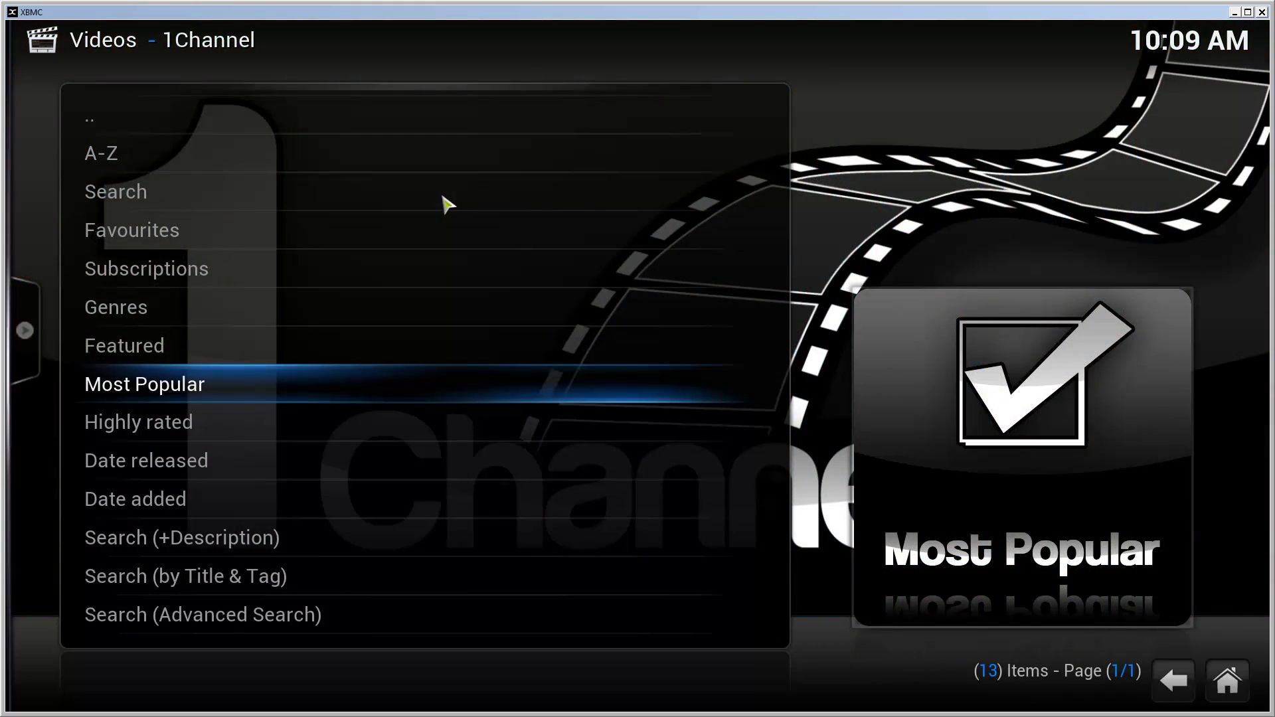